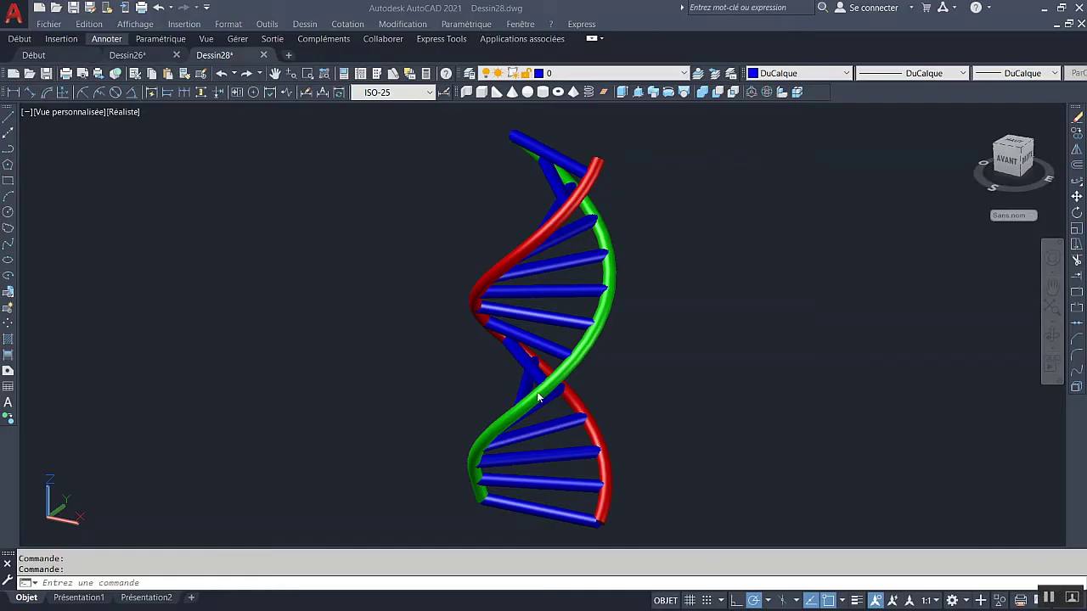
Step: Orbit the finished DNA model until the ViewCube shows the back (ARRIÈRE) view
{"action": "mouse_move", "coordinate": [519, 377]}
{"action": "middle_mouse_down", "text": "shift"}
{"action": "mouse_move", "coordinate": [506, 359]}
{"action": "mouse_move", "coordinate": [356, 379]}
{"action": "mouse_move", "coordinate": [297, 374]}
{"action": "middle_mouse_up", "text": "shift"}
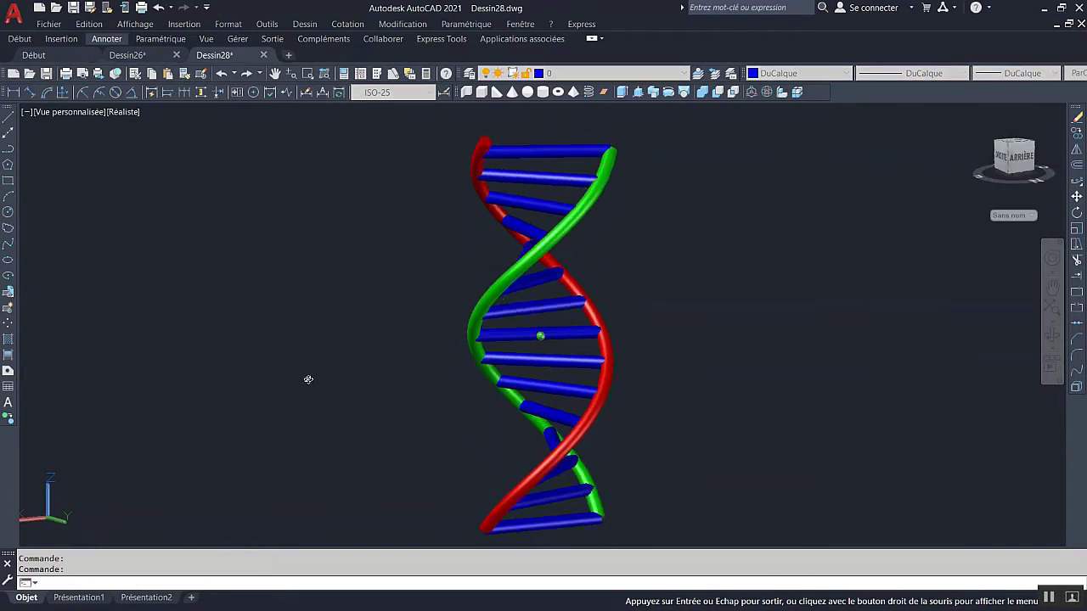
Step: In a new drawing in SW isometric view, create a one-turn helix at the origin: radii 10, height 60
{"action": "left_click", "coordinate": [288, 56]}
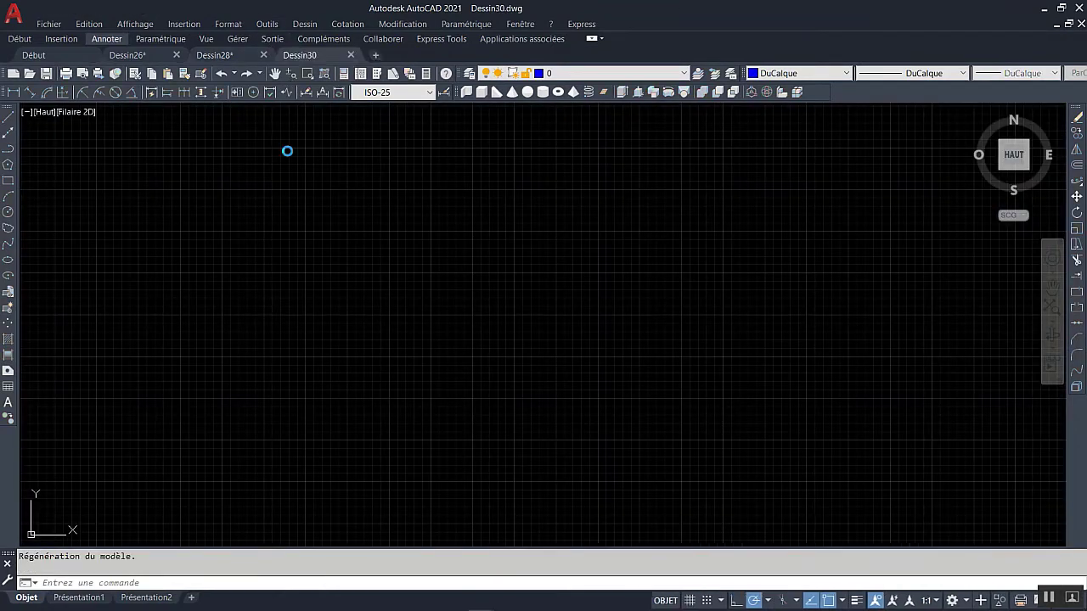
{"action": "left_click", "coordinate": [976, 113]}
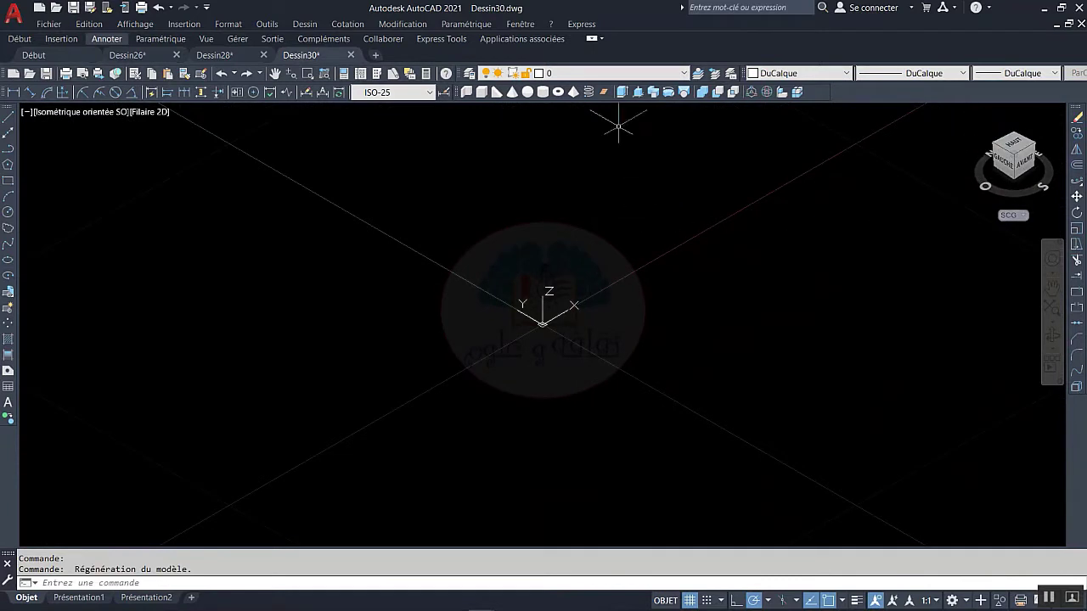
{"action": "left_click", "coordinate": [589, 93]}
{"action": "left_click", "coordinate": [548, 360]}
{"action": "type", "text": "10"}
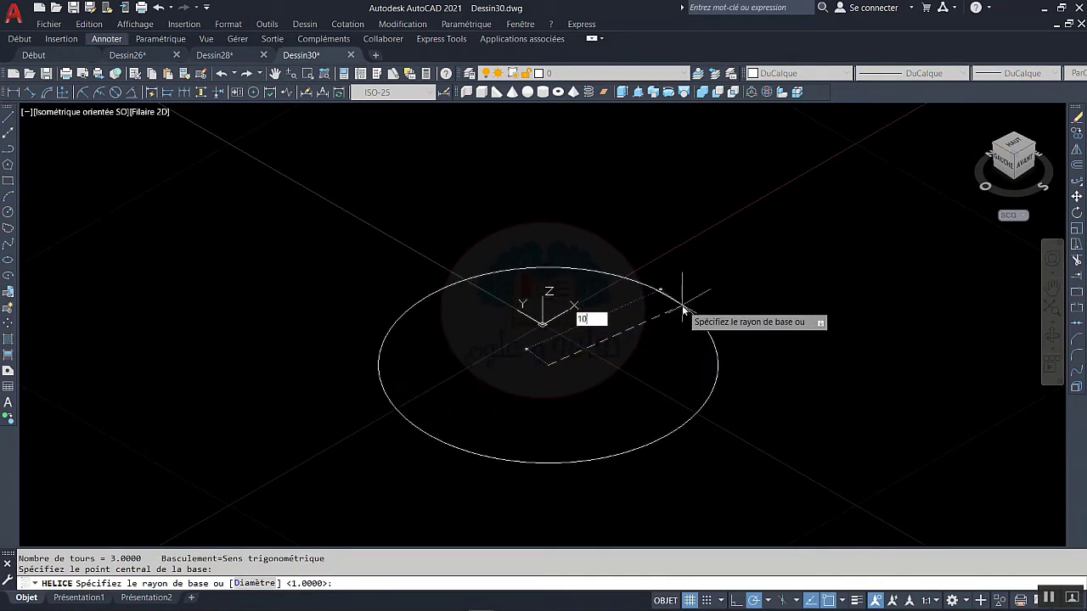
{"action": "key", "text": "Return"}
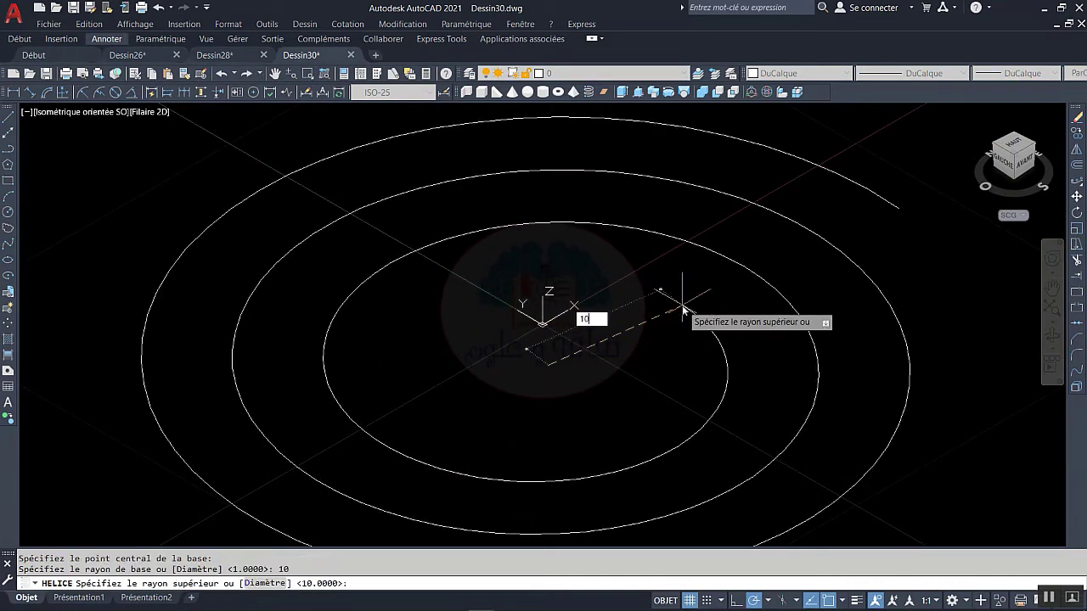
{"action": "key", "text": "Return"}
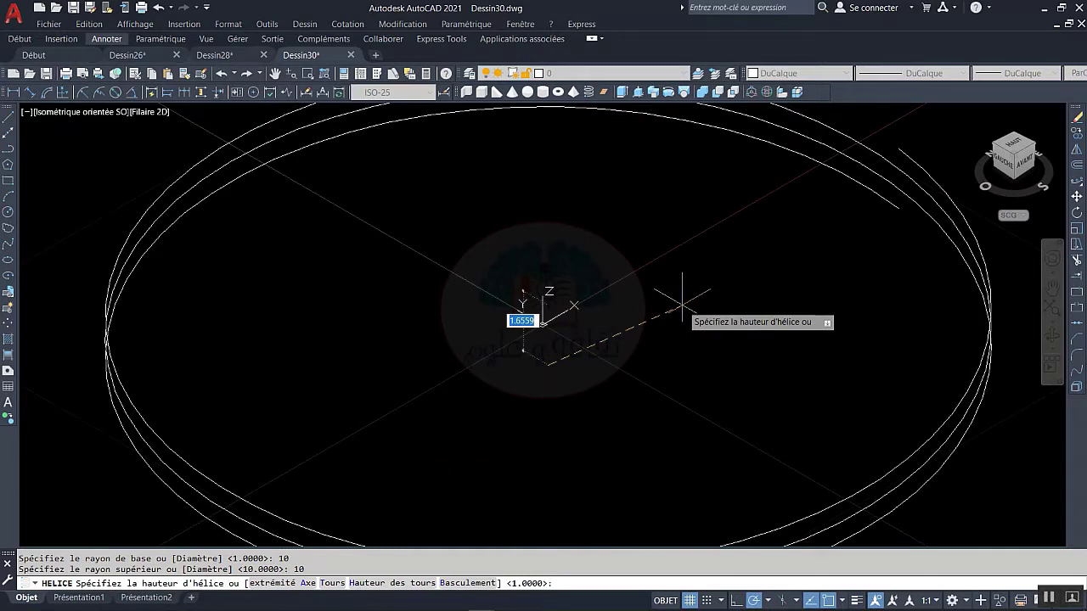
{"action": "type", "text": "t"}
{"action": "key", "text": "Return"}
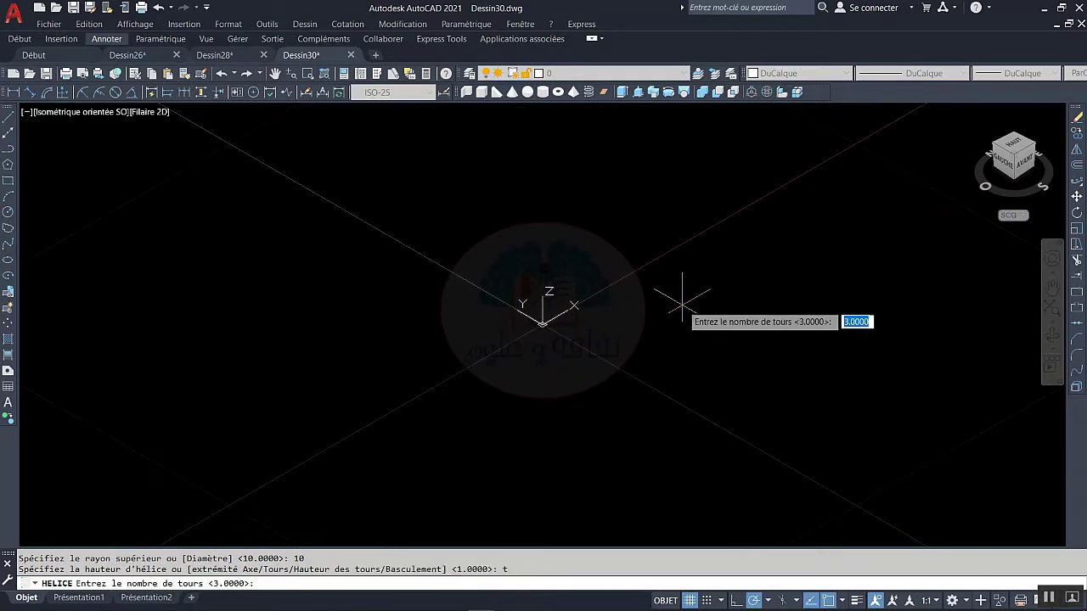
{"action": "key", "text": "Return"}
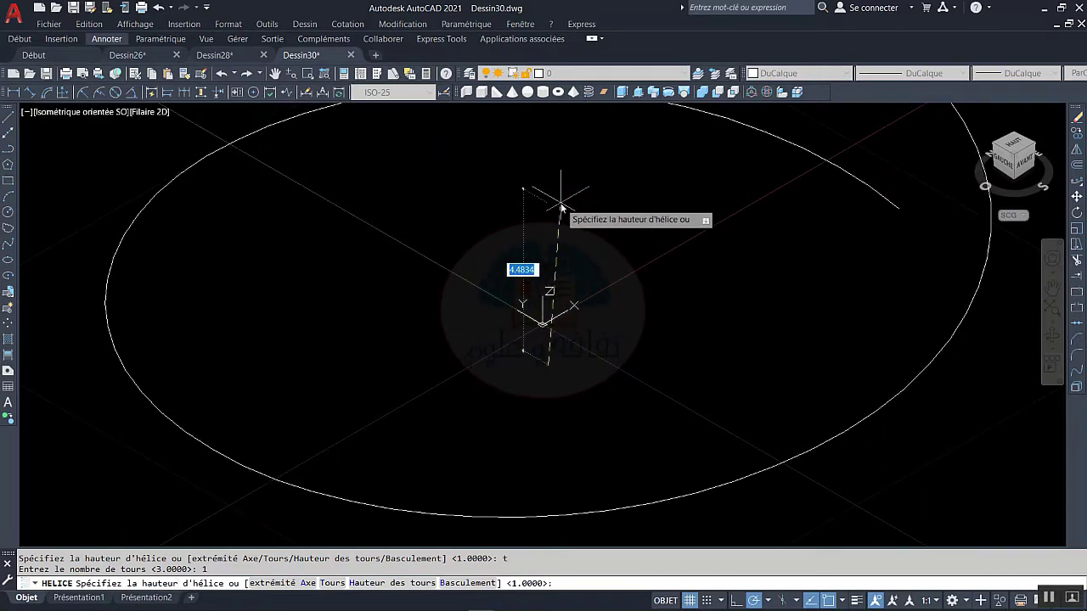
{"action": "key", "text": "Return"}
{"action": "scroll", "coordinate": [559, 202], "scroll_direction": "down", "scroll_amount": 5}
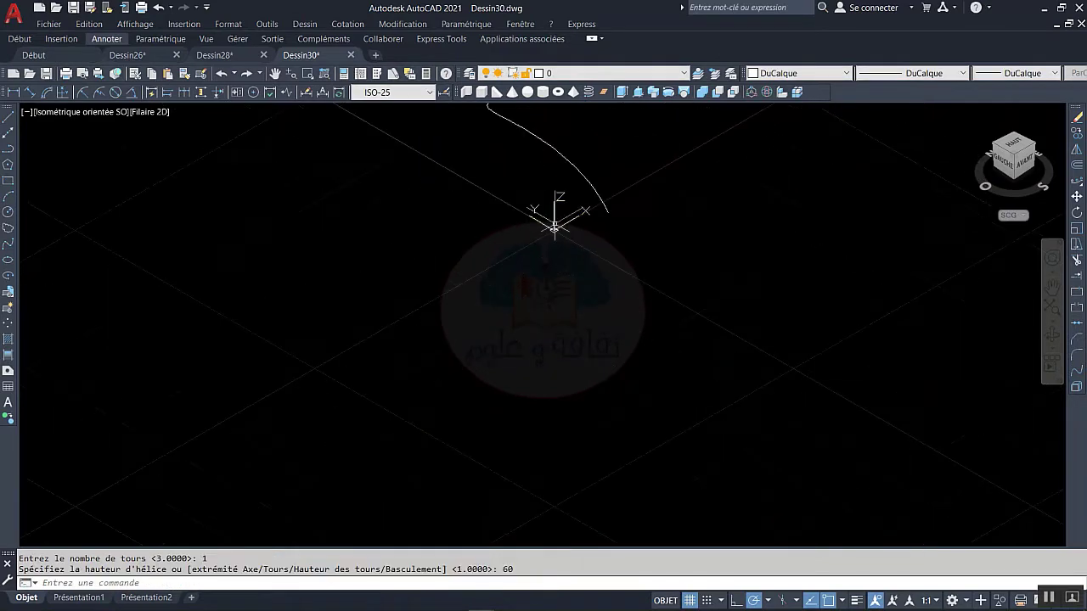
Step: Turn off showing the UCS icon at the origin
{"action": "scroll", "coordinate": [553, 315], "scroll_direction": "up", "scroll_amount": 2}
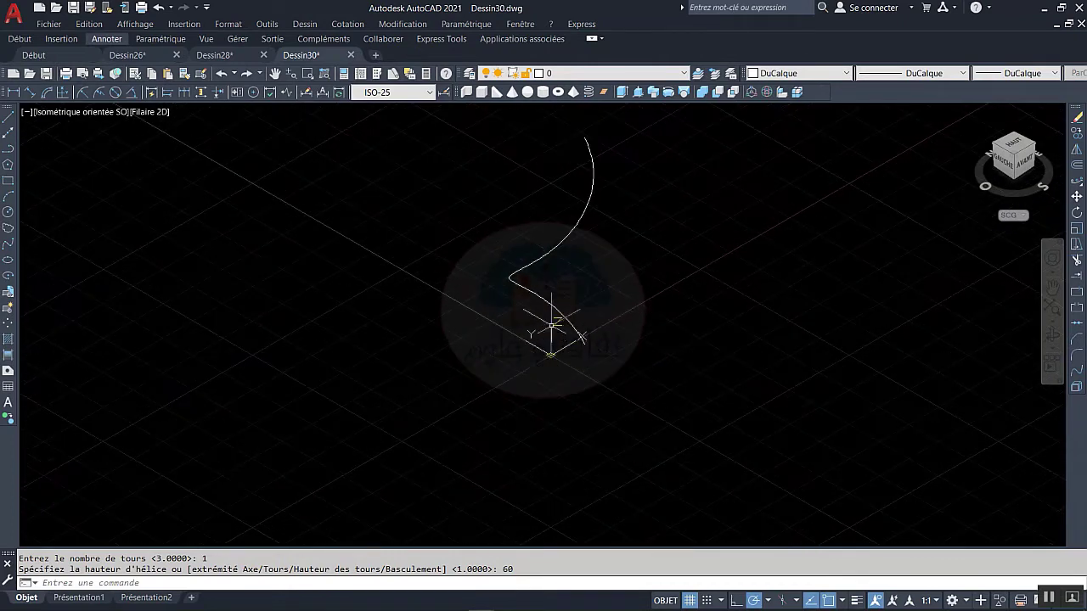
{"action": "scroll", "coordinate": [553, 315], "scroll_direction": "up", "scroll_amount": 2}
{"action": "right_click", "coordinate": [553, 408]}
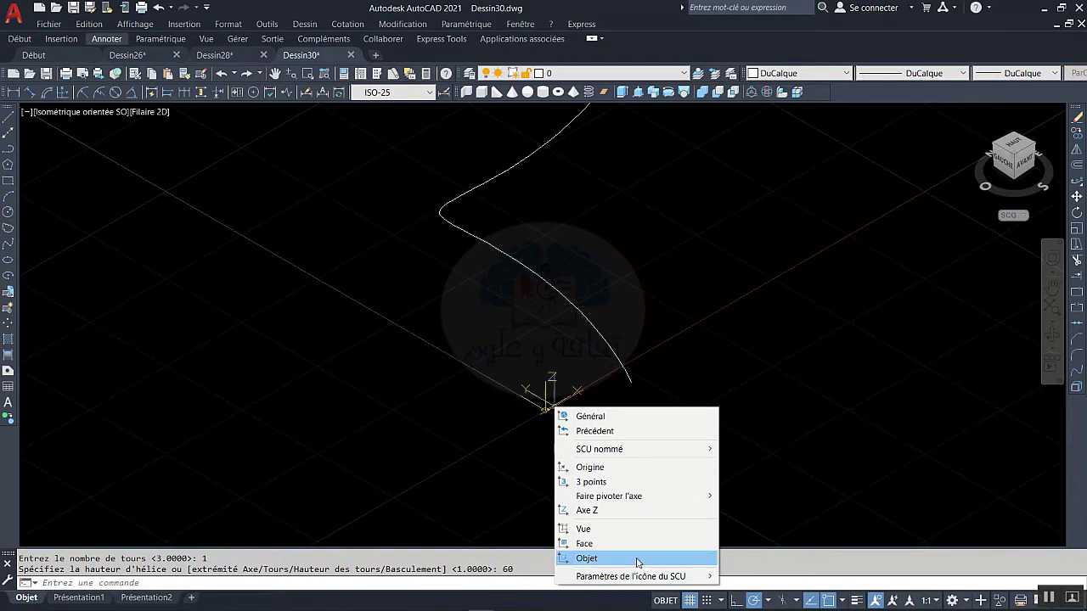
{"action": "mouse_move", "coordinate": [630, 577]}
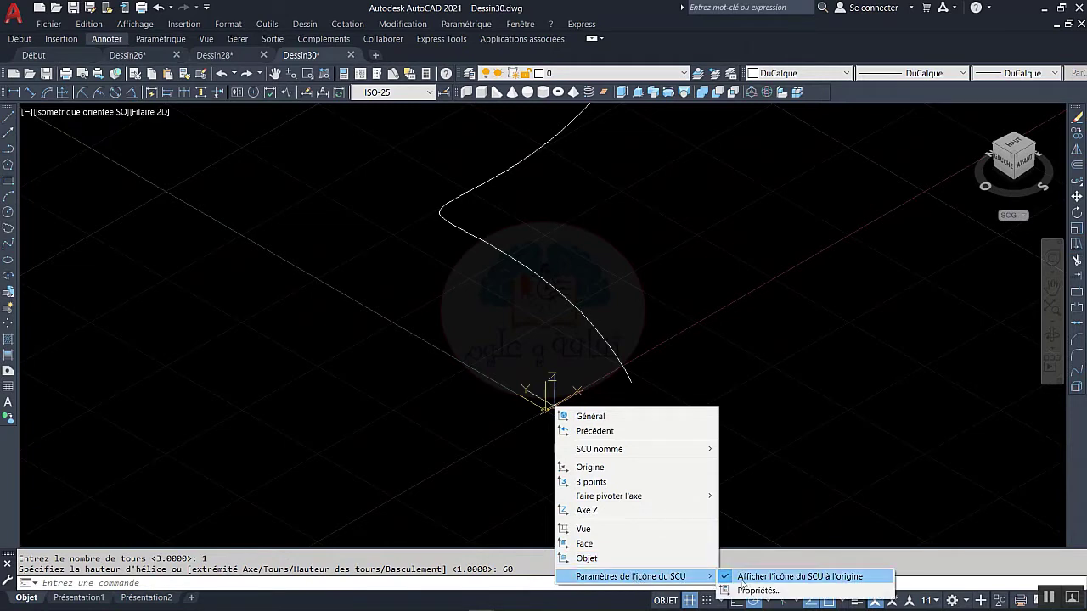
{"action": "left_click", "coordinate": [749, 582]}
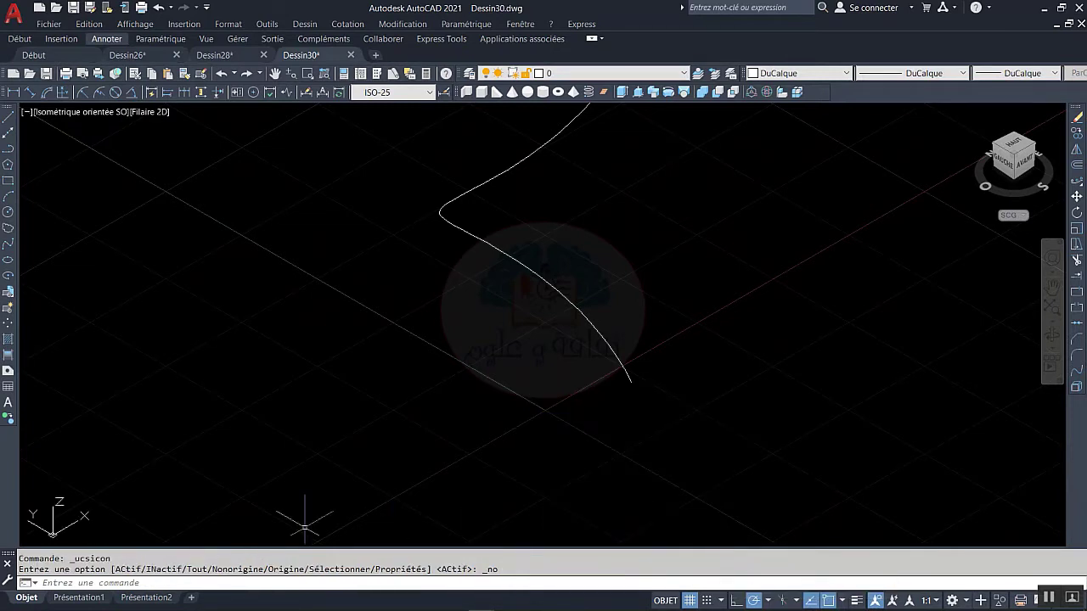
Step: Undo the earlier line and draw a 20-unit line from the helix's lower end
{"action": "scroll", "coordinate": [645, 344], "scroll_direction": "down", "scroll_amount": 2}
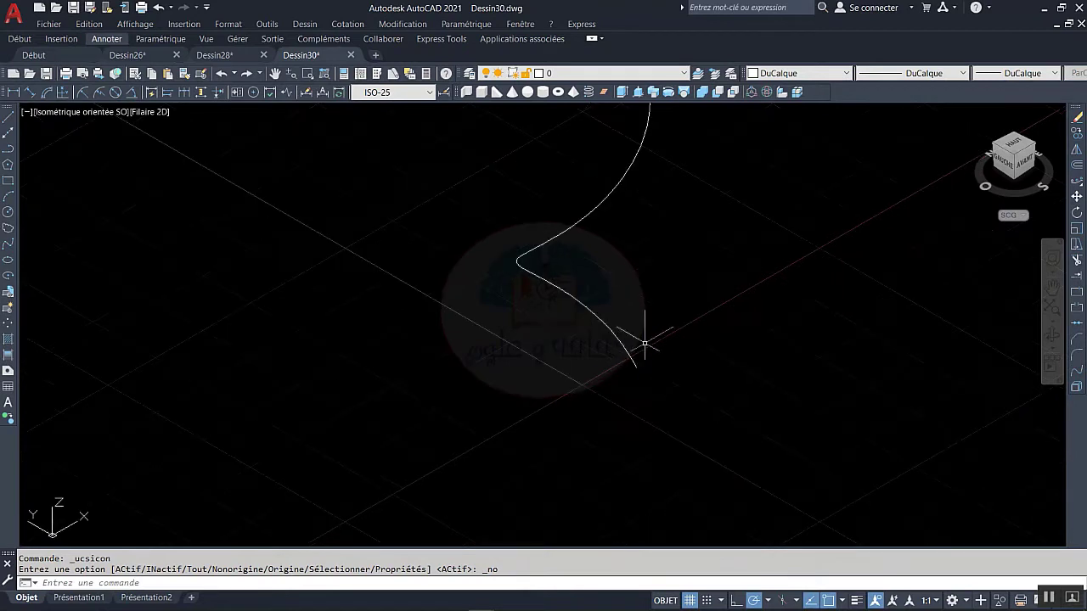
{"action": "middle_click_drag", "start_coordinate": [643, 347], "coordinate": [635, 396]}
{"action": "middle_click_drag", "start_coordinate": [650, 348], "coordinate": [607, 413]}
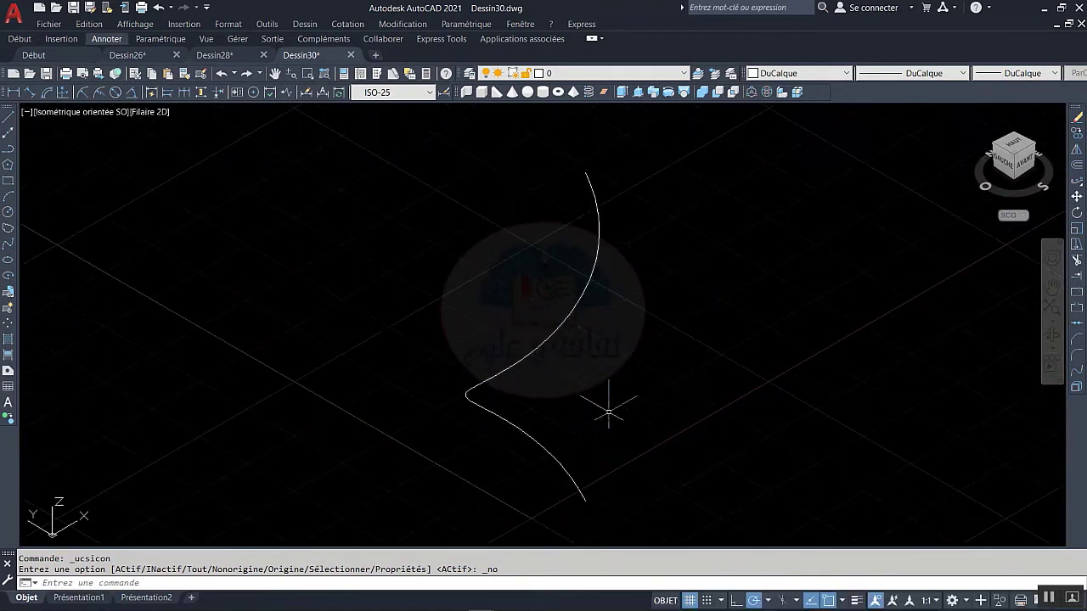
{"action": "key", "text": "ctrl+z"}
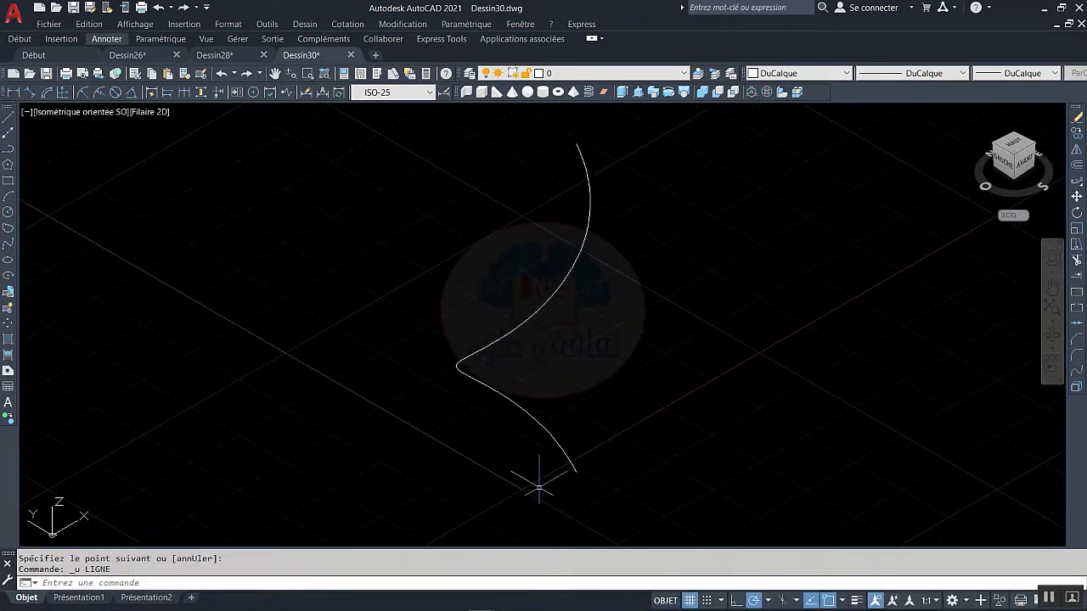
{"action": "type", "text": "l"}
{"action": "key", "text": "Return"}
{"action": "left_click", "coordinate": [575, 472]}
{"action": "type", "text": "2"}
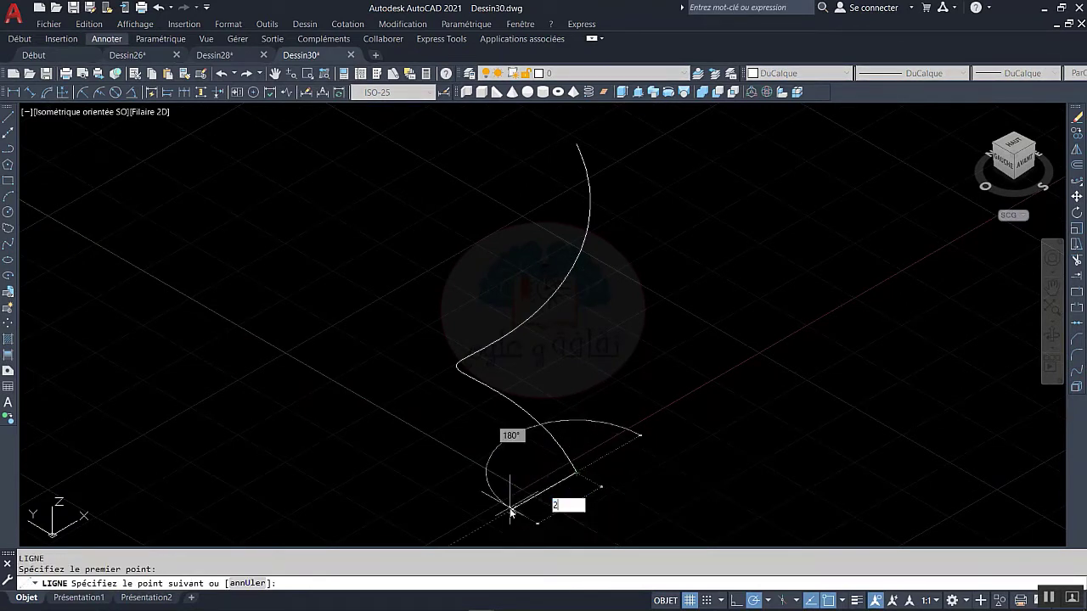
{"action": "type", "text": "0"}
{"action": "key", "text": "Return"}
{"action": "key", "text": "Return"}
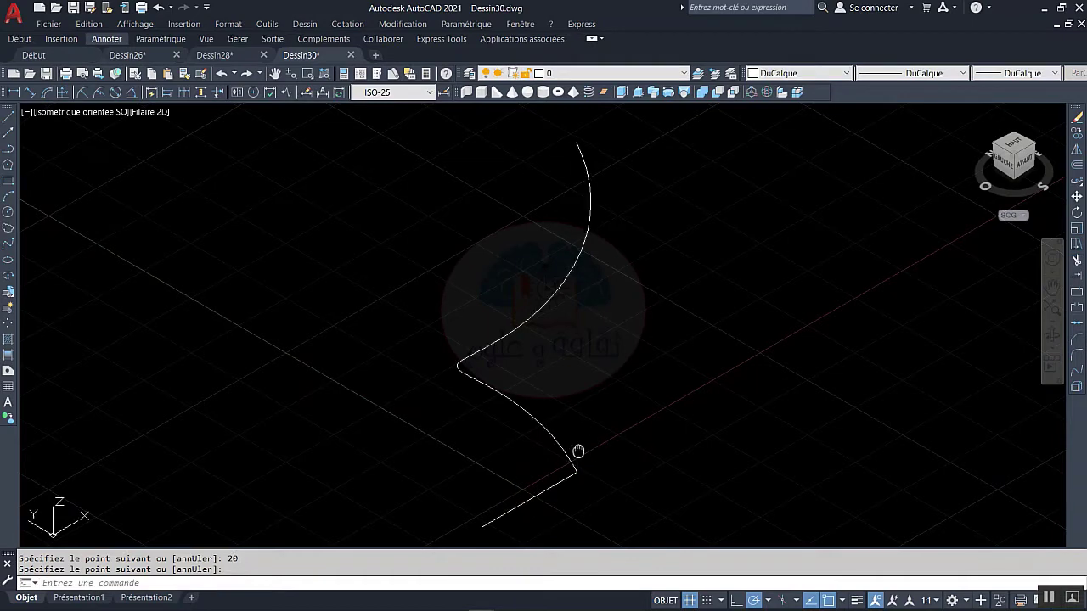
{"action": "middle_click_drag", "start_coordinate": [579, 451], "coordinate": [565, 369]}
{"action": "key", "text": "Return"}
Step: Draw a radius-1 circle and sweep it along the 20-unit line into a tube
{"action": "left_click", "coordinate": [627, 365]}
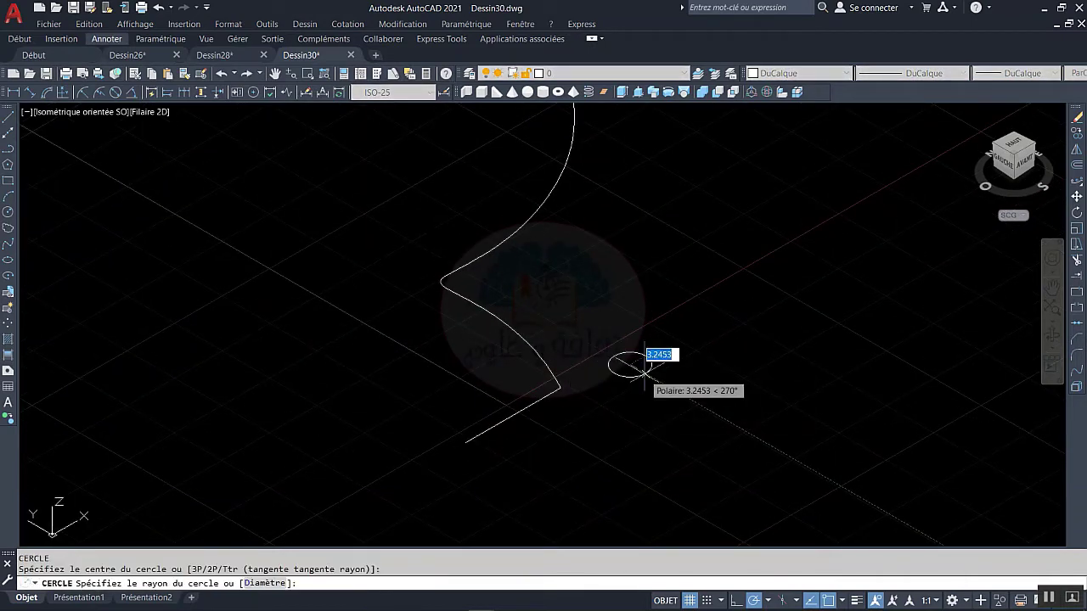
{"action": "key", "text": "Return"}
{"action": "left_click", "coordinate": [632, 368]}
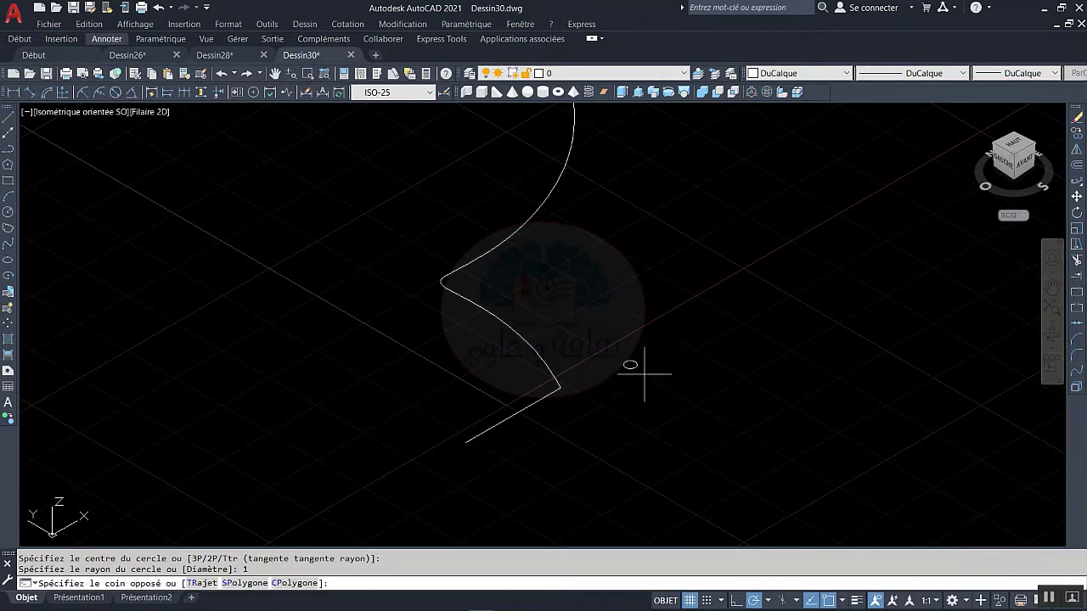
{"action": "left_click", "coordinate": [597, 349]}
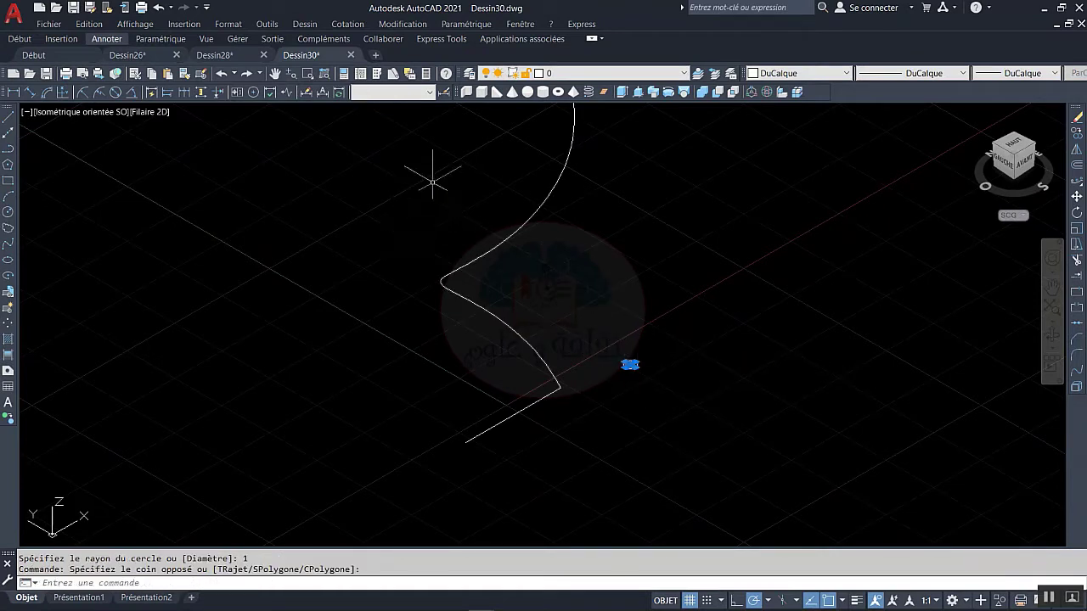
{"action": "left_click", "coordinate": [658, 96]}
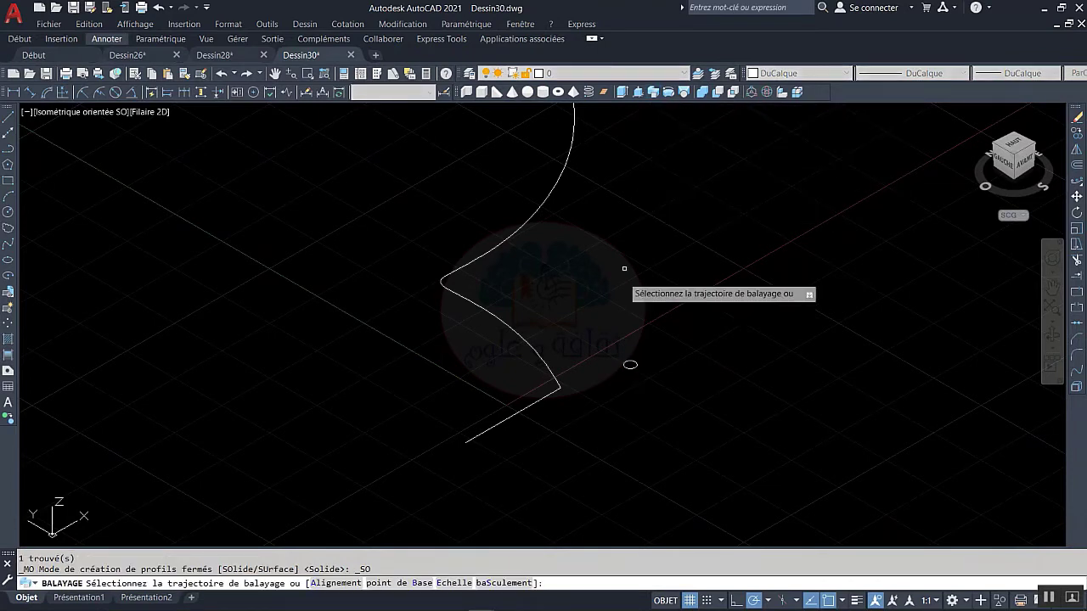
{"action": "left_click", "coordinate": [523, 409]}
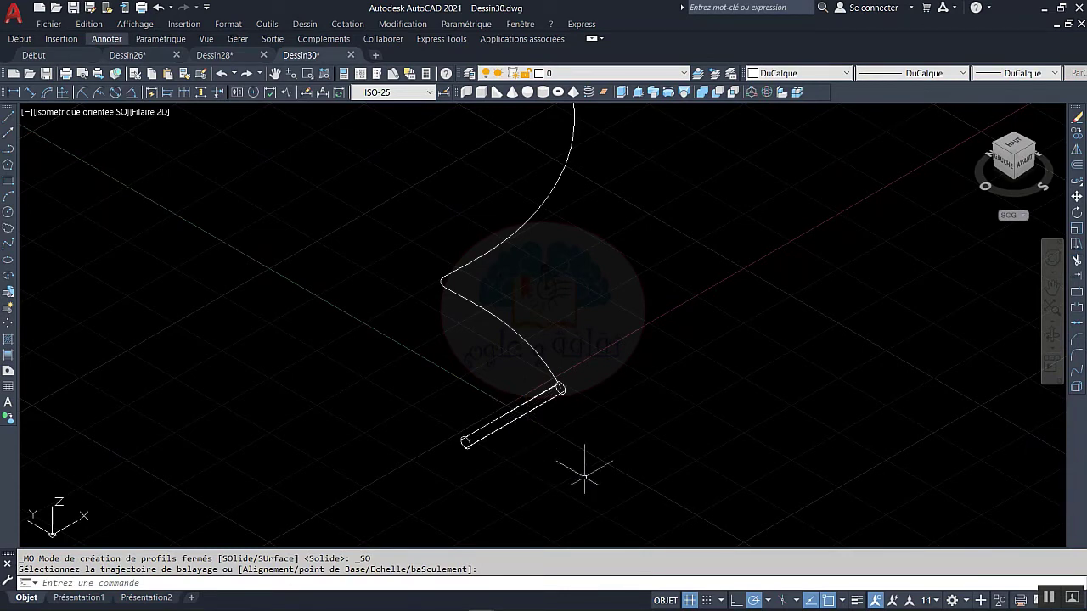
{"action": "key", "text": "Escape"}
{"action": "key", "text": "Escape"}
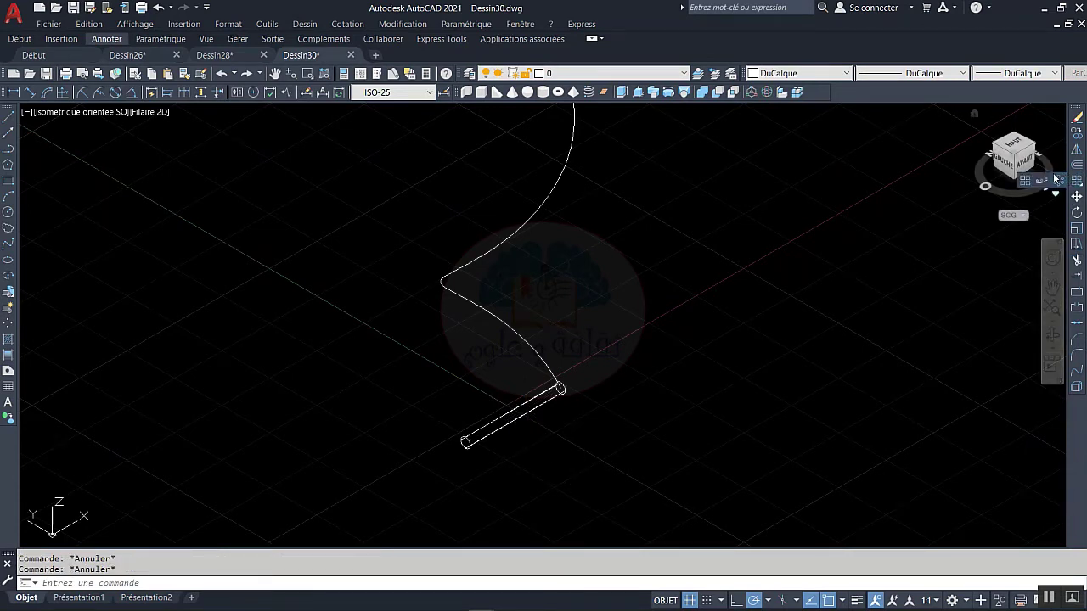
Step: Path-array the tube along the helix with 6-unit spacing and 15 items
{"action": "left_click", "coordinate": [1077, 180]}
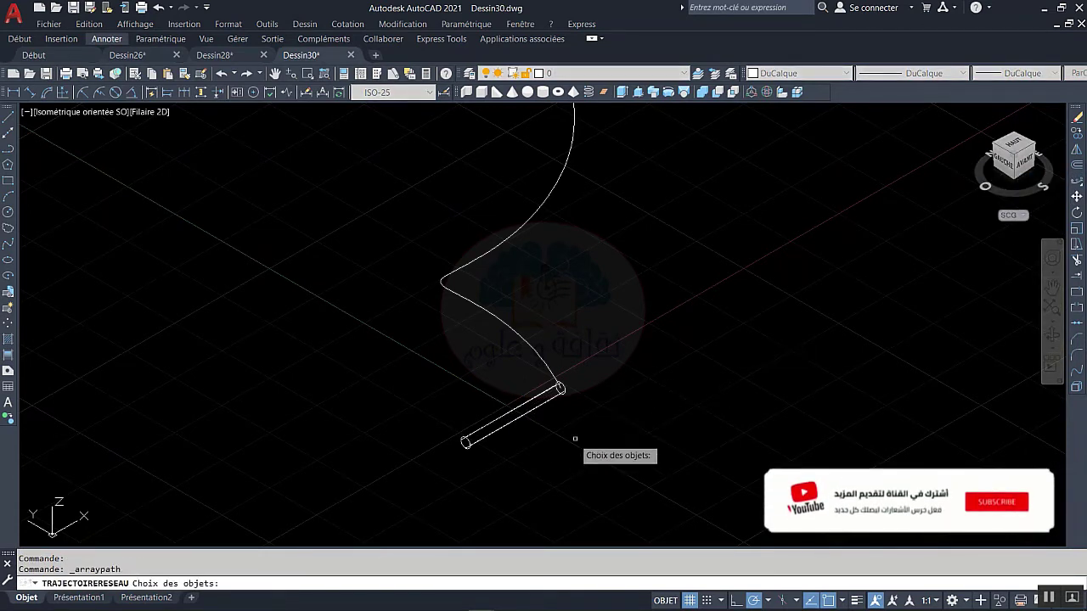
{"action": "left_click", "coordinate": [523, 415]}
{"action": "left_click", "coordinate": [514, 443]}
{"action": "key", "text": "Return"}
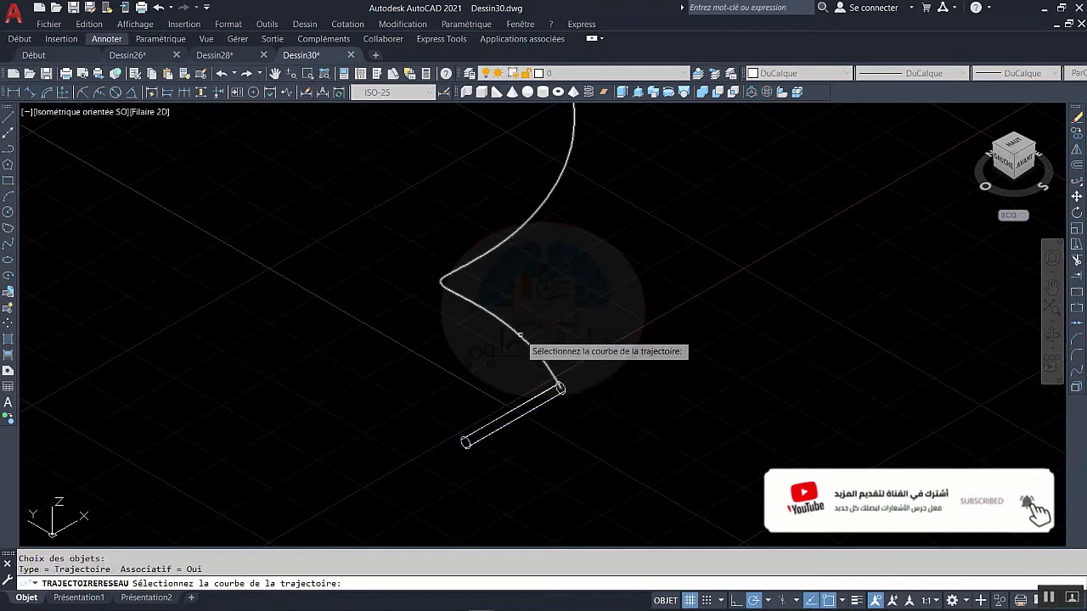
{"action": "left_click", "coordinate": [521, 337]}
{"action": "scroll", "coordinate": [563, 322], "scroll_direction": "down", "scroll_amount": 2}
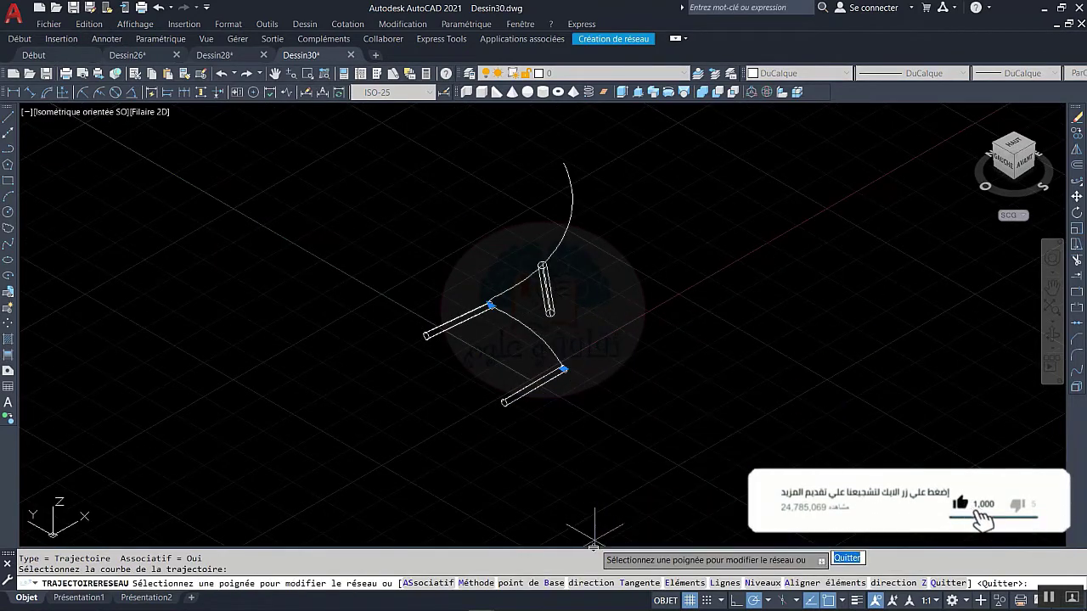
{"action": "left_click", "coordinate": [676, 583]}
{"action": "type", "text": "6"}
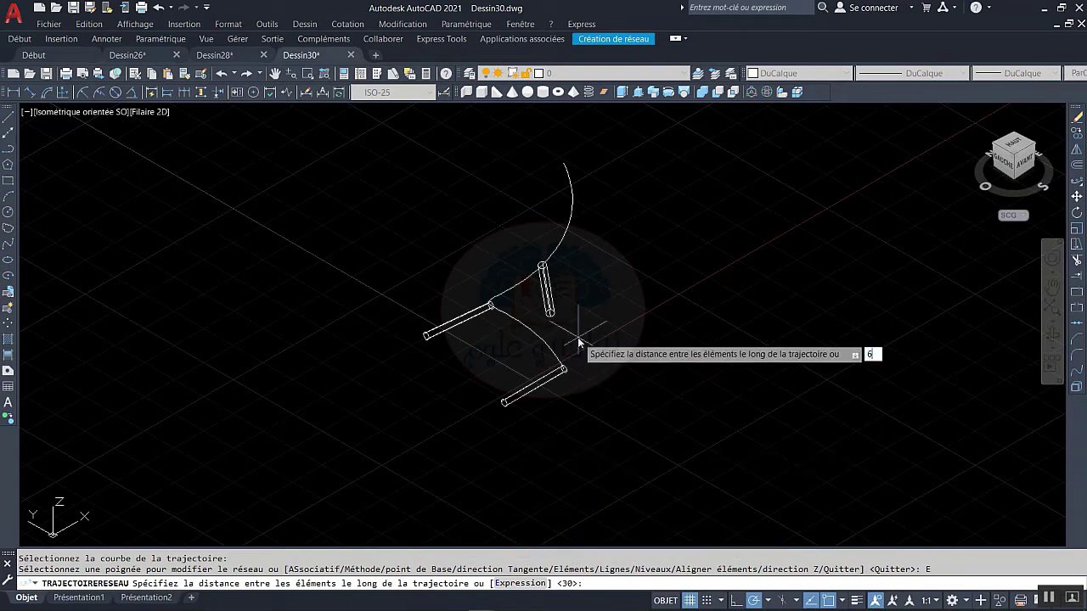
{"action": "key", "text": "Return"}
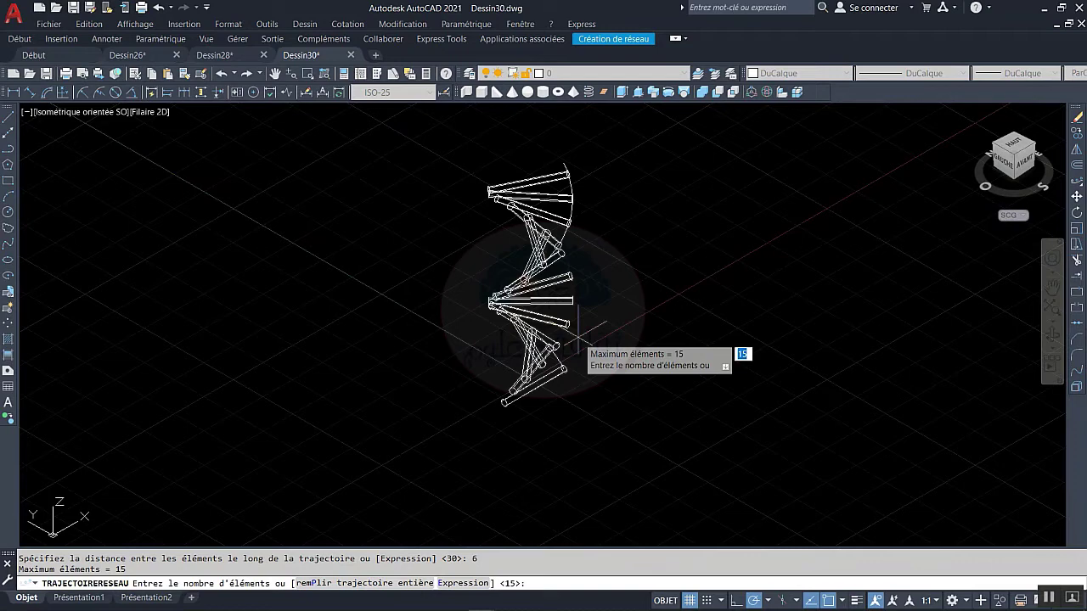
{"action": "key", "text": "Return"}
{"action": "key", "text": "Return"}
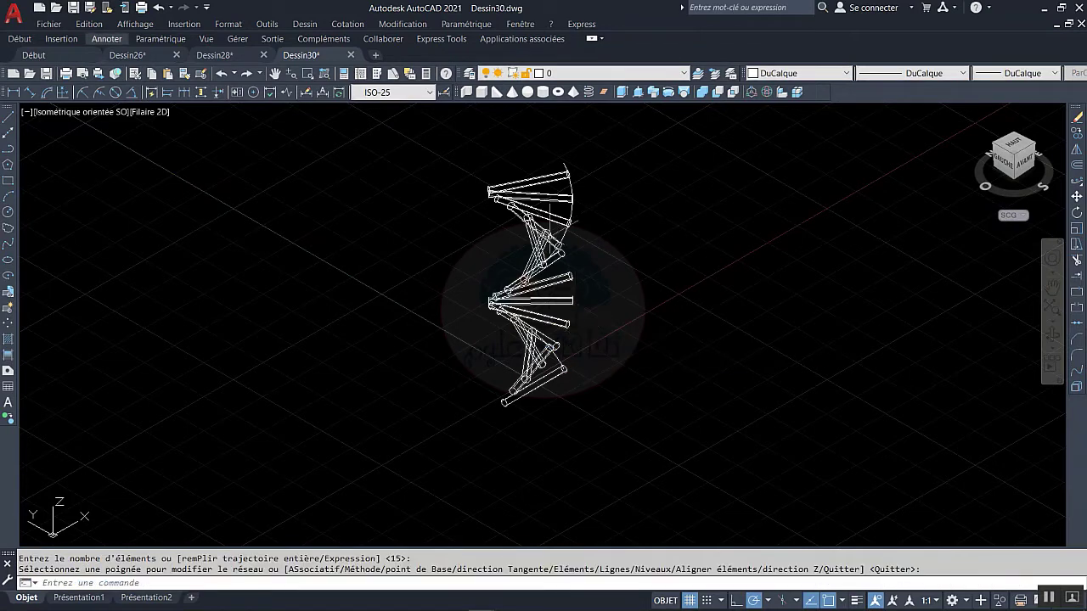
Step: Start a spline, then review the 3D Object Snap tab in Object Snap Settings
{"action": "left_click", "coordinate": [9, 246]}
{"action": "scroll", "coordinate": [509, 414], "scroll_direction": "up", "scroll_amount": 3}
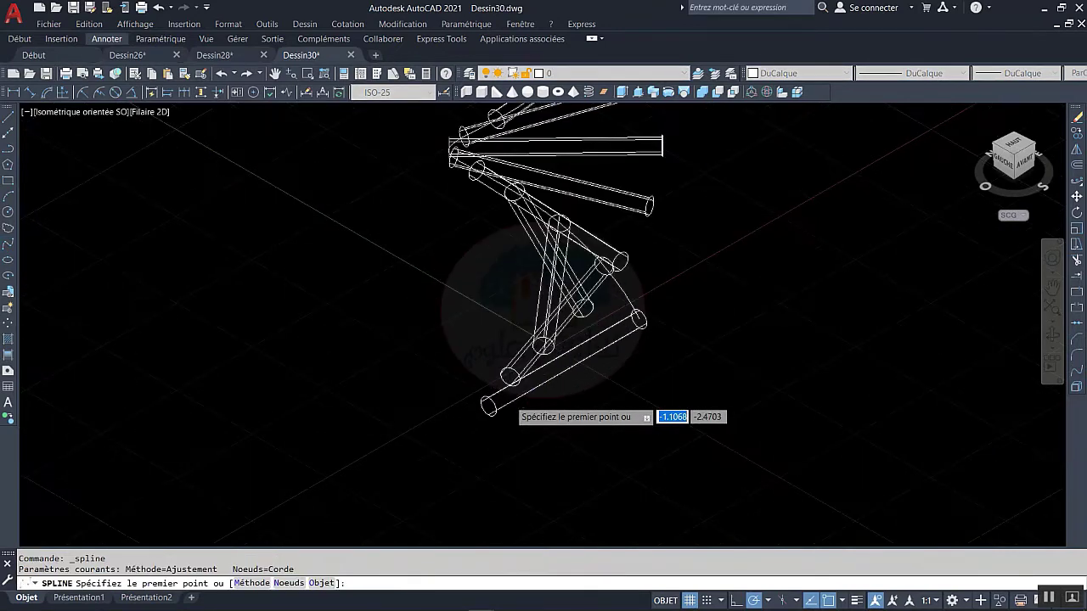
{"action": "scroll", "coordinate": [489, 414], "scroll_direction": "up", "scroll_amount": 2}
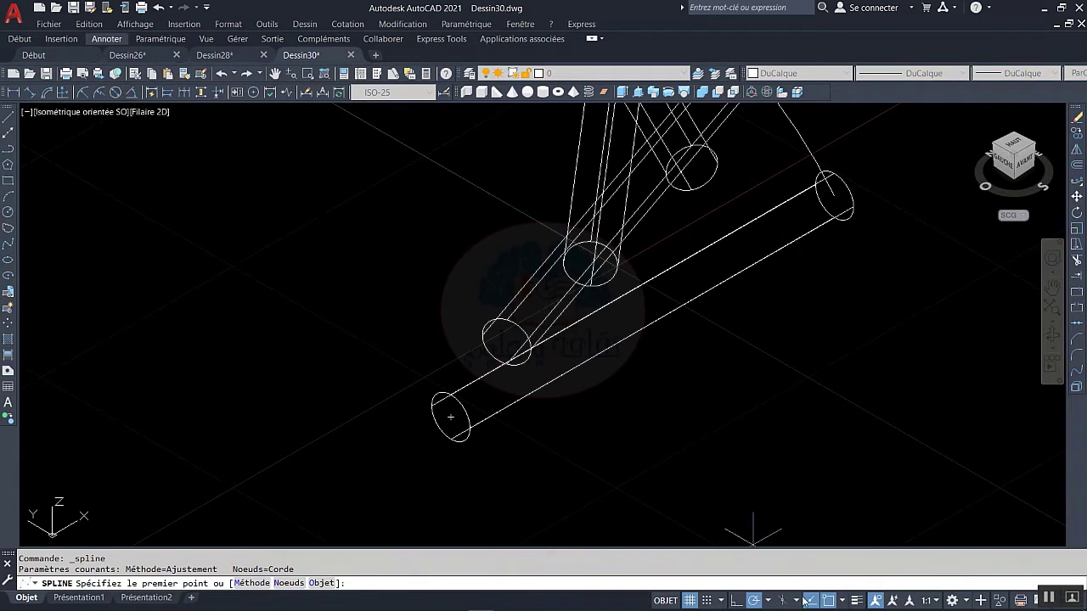
{"action": "right_click", "coordinate": [829, 601]}
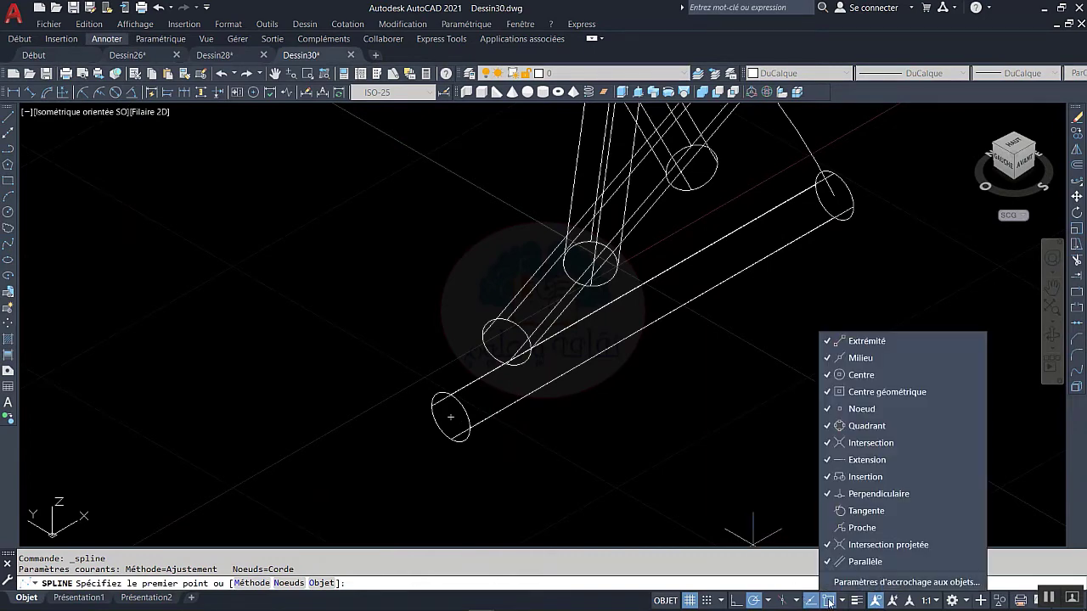
{"action": "left_click", "coordinate": [847, 583]}
{"action": "left_click", "coordinate": [801, 180]}
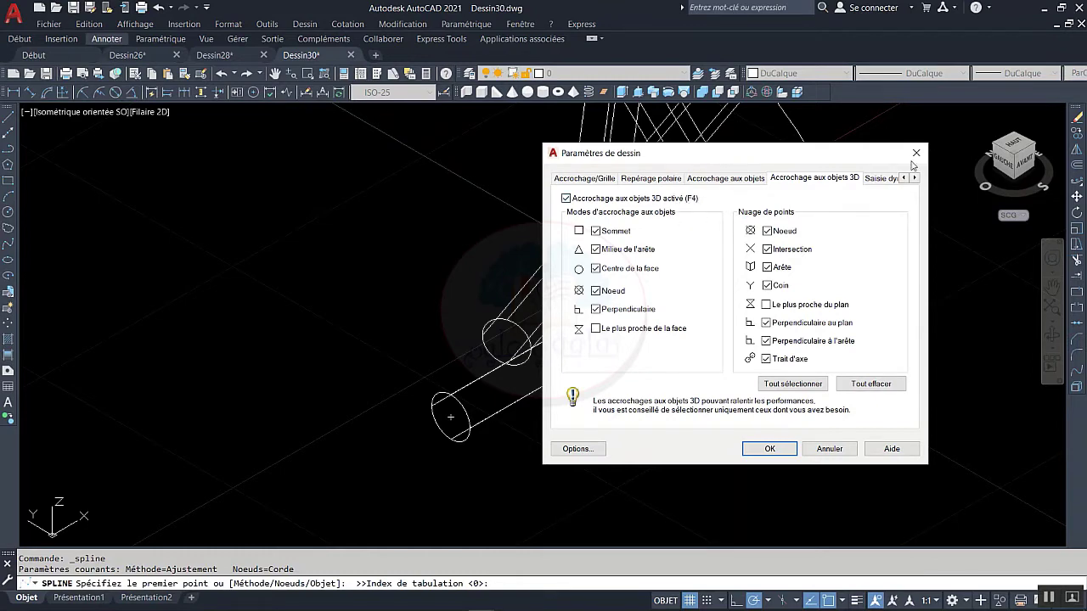
{"action": "left_click", "coordinate": [920, 157]}
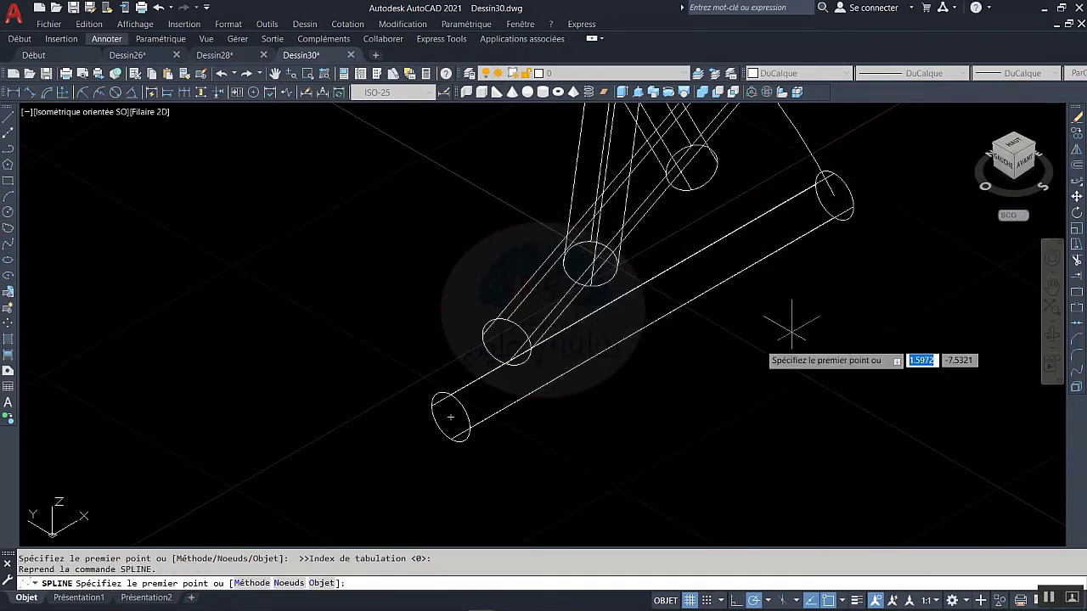
Step: Begin the spline at the bottom rung's end centre and snap it through the lower rung ends
{"action": "left_click", "coordinate": [450, 414]}
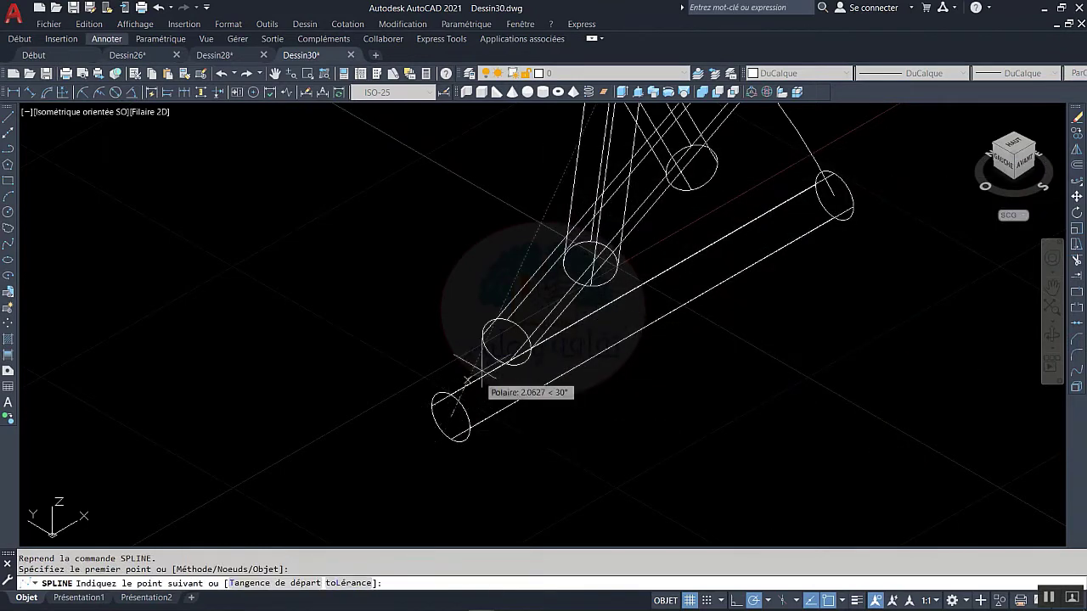
{"action": "left_click", "coordinate": [507, 340]}
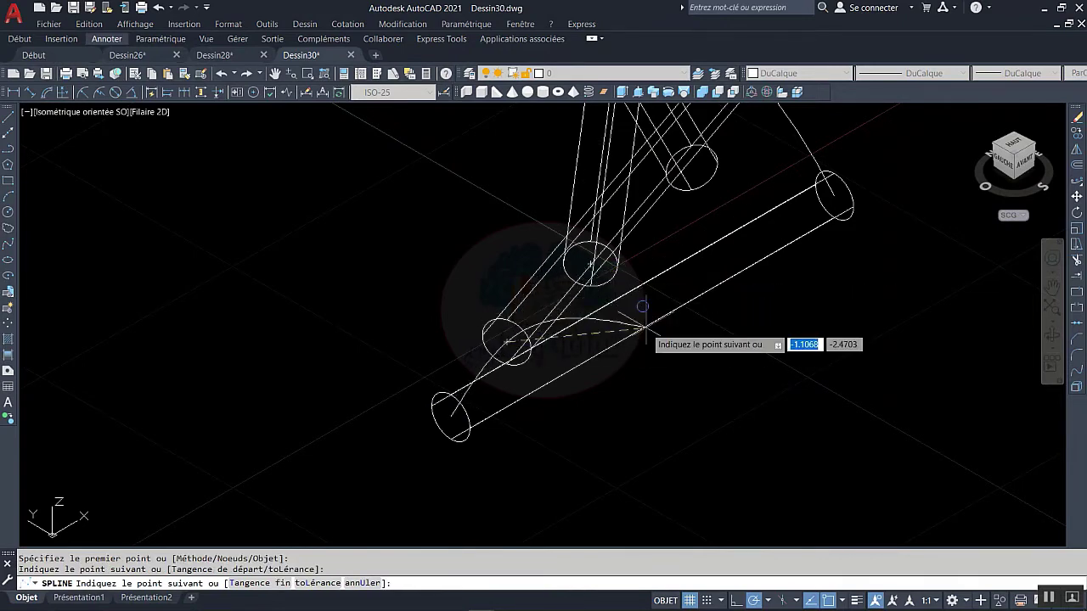
{"action": "mouse_move", "coordinate": [645, 335]}
{"action": "middle_mouse_down", "text": "shift"}
{"action": "mouse_move", "coordinate": [600, 321]}
{"action": "mouse_move", "coordinate": [457, 368]}
{"action": "middle_mouse_up", "text": "shift"}
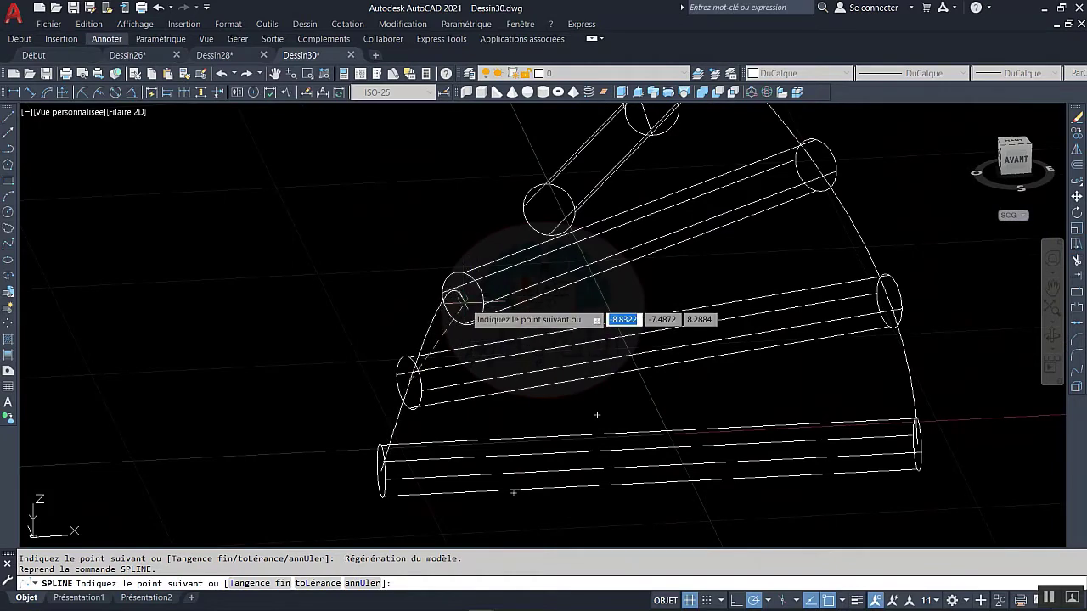
{"action": "left_click", "coordinate": [457, 299]}
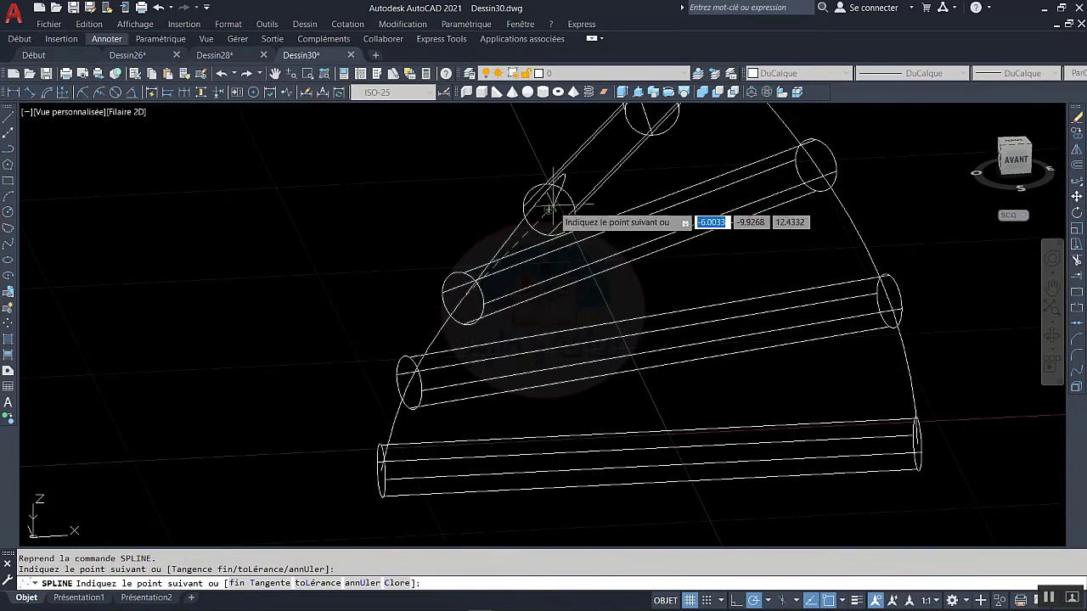
{"action": "middle_click_drag", "start_coordinate": [616, 209], "coordinate": [339, 399], "text": "shift"}
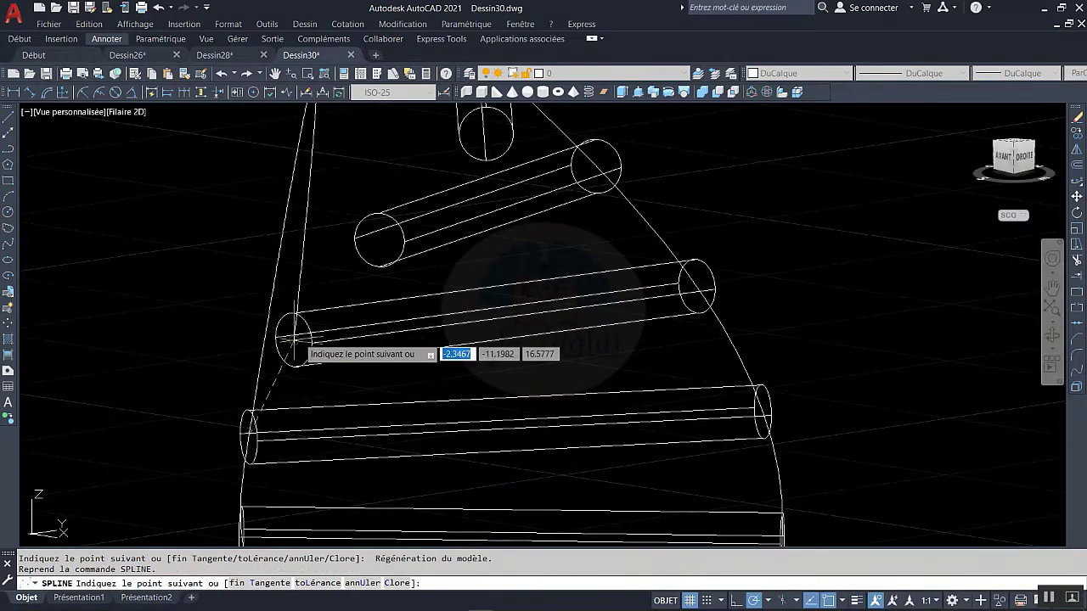
{"action": "left_click", "coordinate": [379, 246]}
{"action": "mouse_move", "coordinate": [378, 246]}
{"action": "middle_mouse_down"}
{"action": "mouse_move", "coordinate": [387, 367]}
{"action": "mouse_move", "coordinate": [525, 434]}
{"action": "middle_mouse_up"}
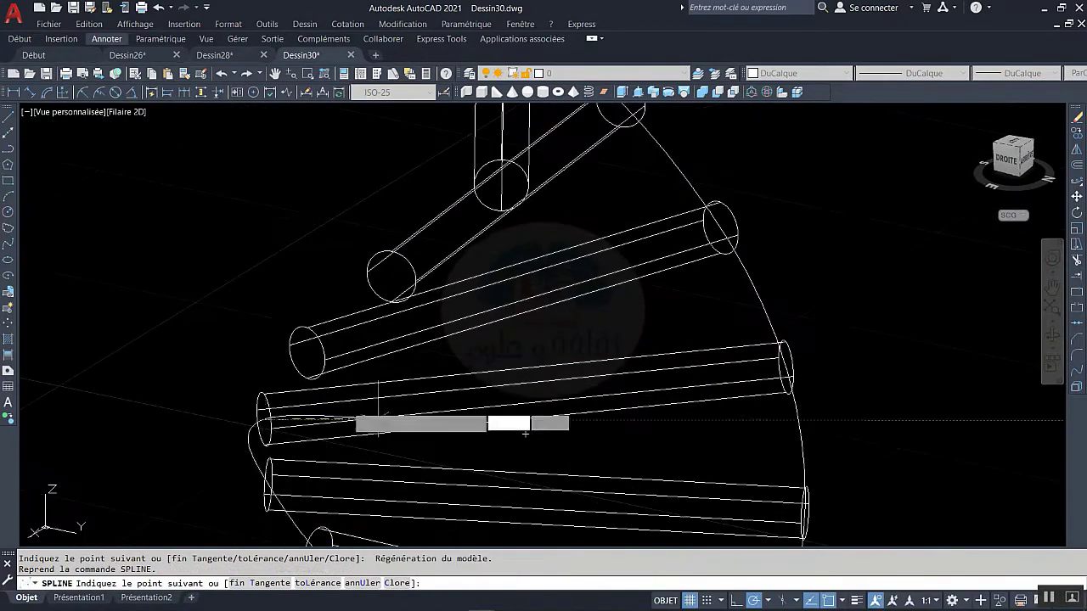
{"action": "left_click", "coordinate": [525, 434]}
Step: Continue the spline through the upper rung end centres and finish it
{"action": "mouse_move", "coordinate": [510, 293]}
{"action": "middle_mouse_down", "text": "shift"}
{"action": "mouse_move", "coordinate": [381, 375]}
{"action": "mouse_move", "coordinate": [344, 344]}
{"action": "middle_mouse_up", "text": "shift"}
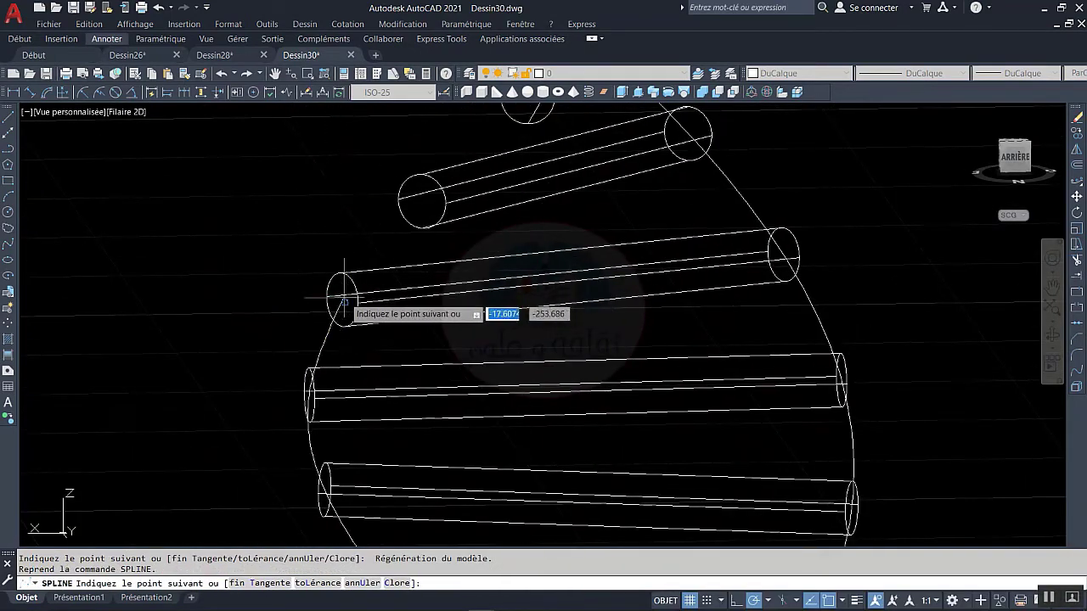
{"action": "left_click", "coordinate": [421, 201]}
{"action": "middle_click_drag", "start_coordinate": [421, 201], "coordinate": [267, 321], "text": "shift"}
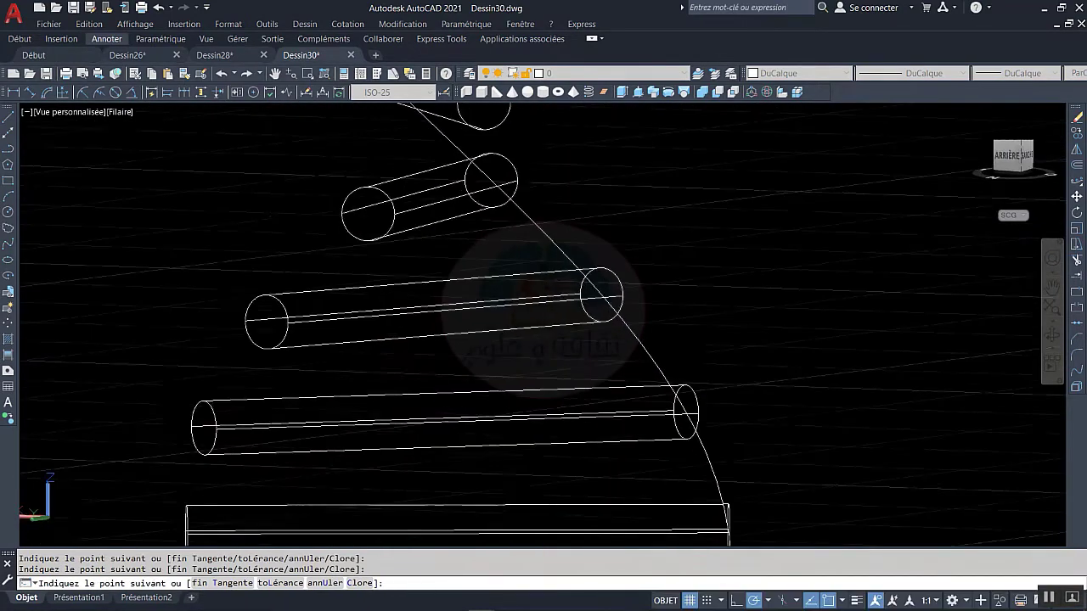
{"action": "left_click", "coordinate": [370, 222]}
{"action": "mouse_move", "coordinate": [352, 218]}
{"action": "middle_mouse_down", "text": "shift"}
{"action": "mouse_move", "coordinate": [409, 436]}
{"action": "mouse_move", "coordinate": [306, 363]}
{"action": "mouse_move", "coordinate": [484, 237]}
{"action": "middle_mouse_up", "text": "shift"}
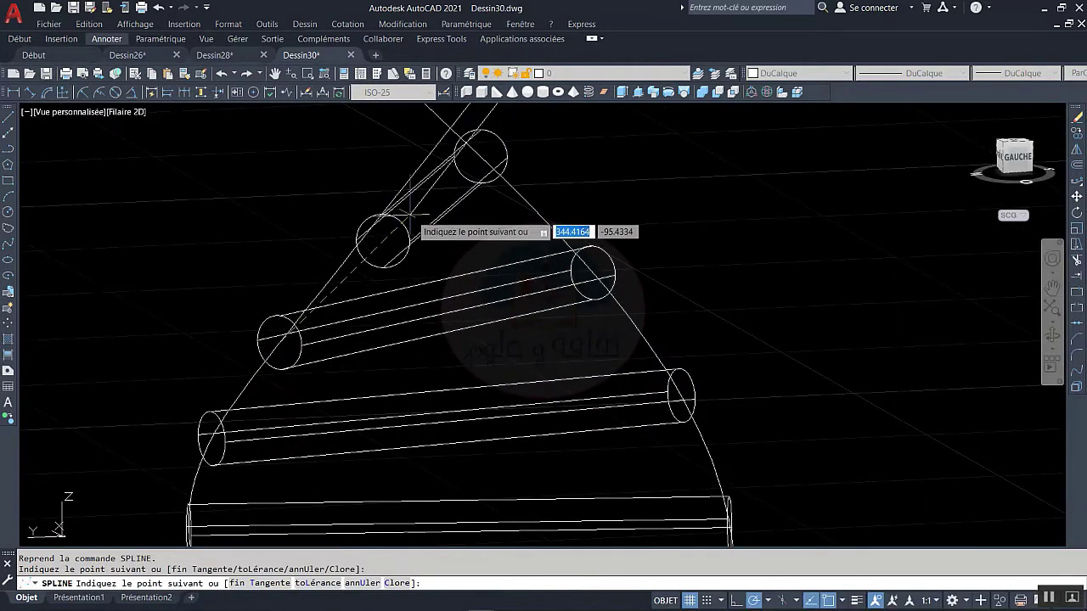
{"action": "left_click", "coordinate": [433, 242]}
{"action": "scroll", "coordinate": [406, 299], "scroll_direction": "down", "scroll_amount": 2}
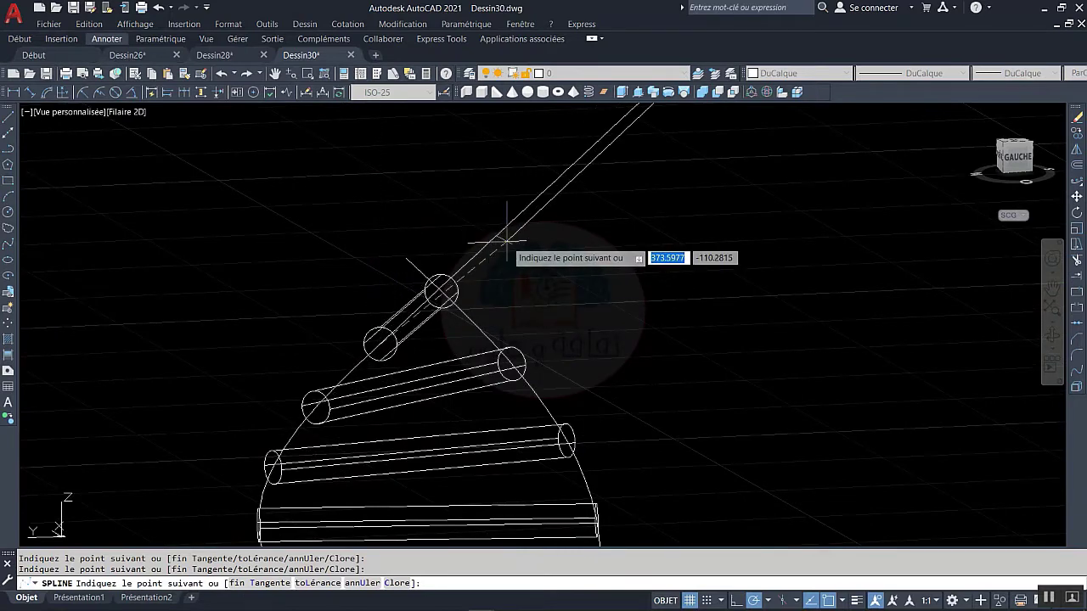
{"action": "key", "text": "Return"}
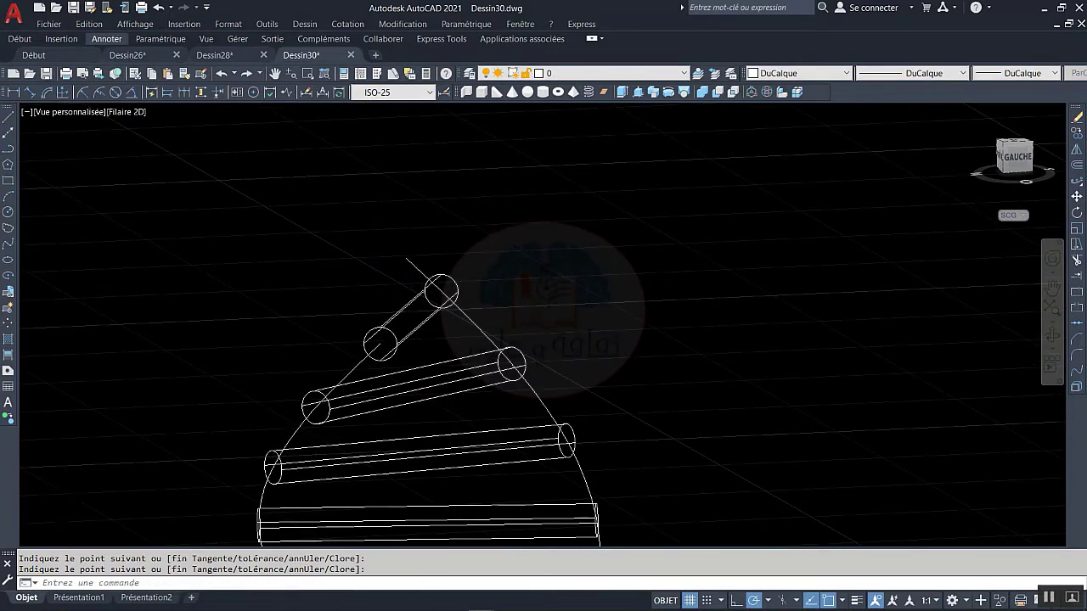
{"action": "scroll", "coordinate": [526, 357], "scroll_direction": "down", "scroll_amount": 5}
Step: Draw another radius-1 circle beside the helix
{"action": "mouse_move", "coordinate": [595, 437]}
{"action": "middle_mouse_down", "text": "shift"}
{"action": "mouse_move", "coordinate": [688, 412]}
{"action": "mouse_move", "coordinate": [586, 374]}
{"action": "middle_mouse_up", "text": "shift"}
{"action": "scroll", "coordinate": [537, 395], "scroll_direction": "up", "scroll_amount": 4}
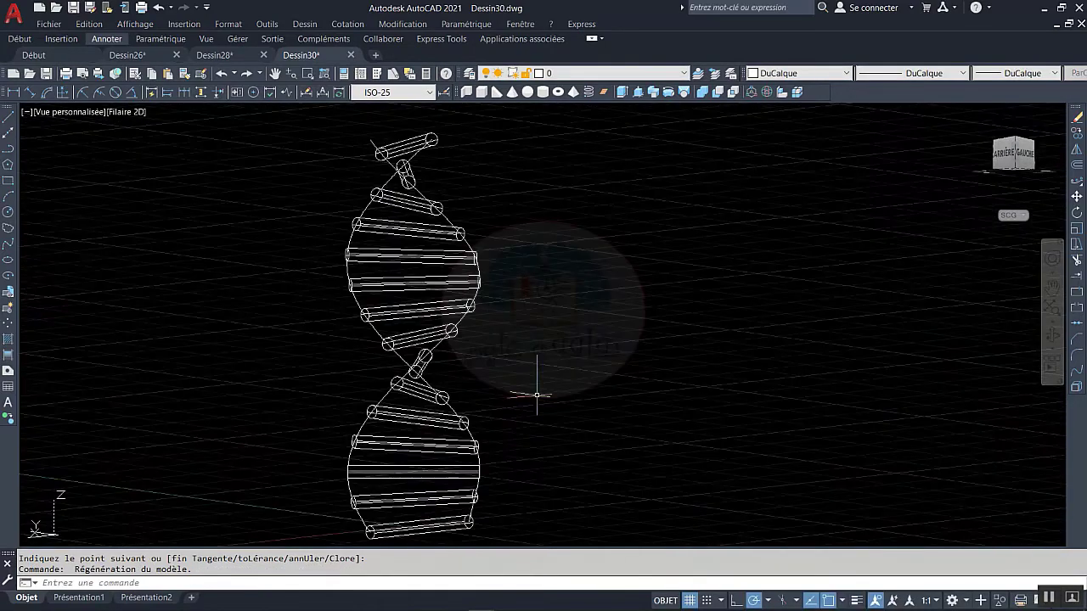
{"action": "scroll", "coordinate": [499, 422], "scroll_direction": "down", "scroll_amount": 3}
{"action": "middle_click_drag", "start_coordinate": [485, 376], "coordinate": [611, 384]}
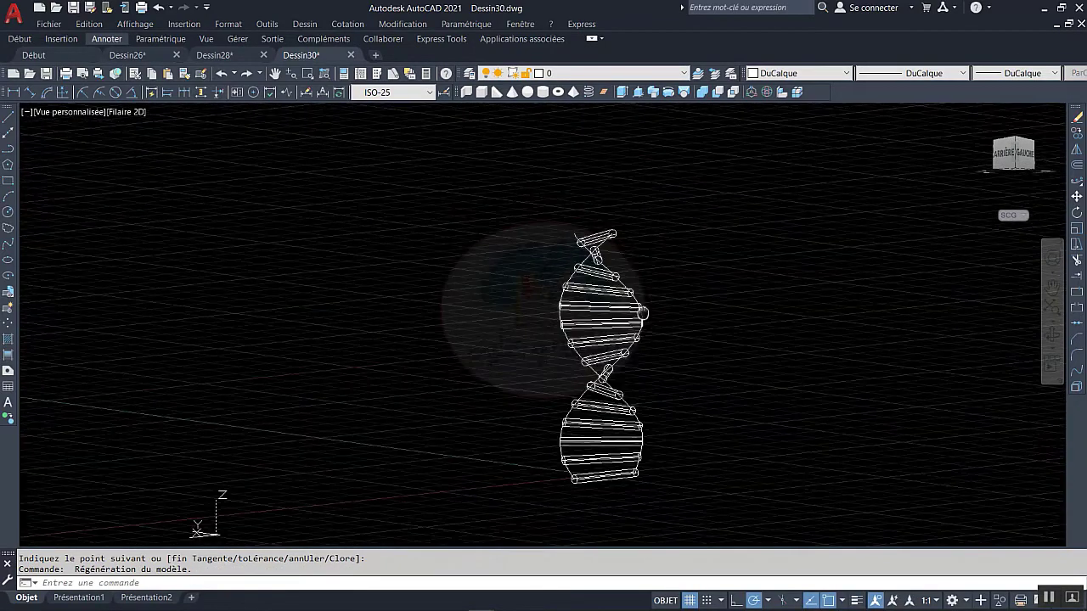
{"action": "middle_click_drag", "start_coordinate": [541, 310], "coordinate": [595, 444], "text": "shift"}
{"action": "scroll", "coordinate": [594, 437], "scroll_direction": "up", "scroll_amount": 2}
{"action": "scroll", "coordinate": [620, 425], "scroll_direction": "up", "scroll_amount": 2}
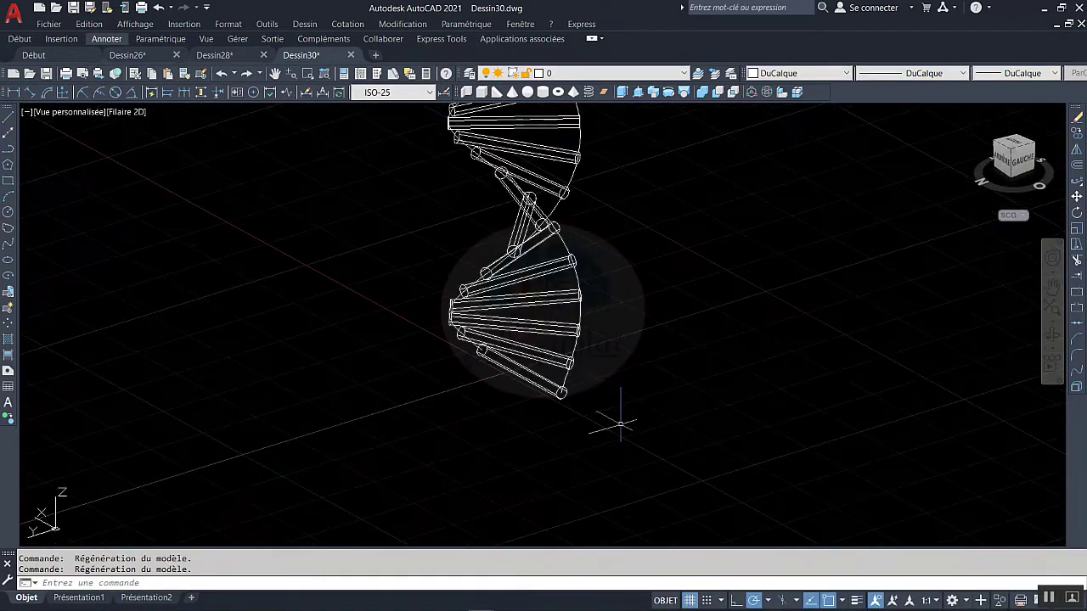
{"action": "type", "text": "c"}
{"action": "key", "text": "Return"}
{"action": "left_click", "coordinate": [619, 396]}
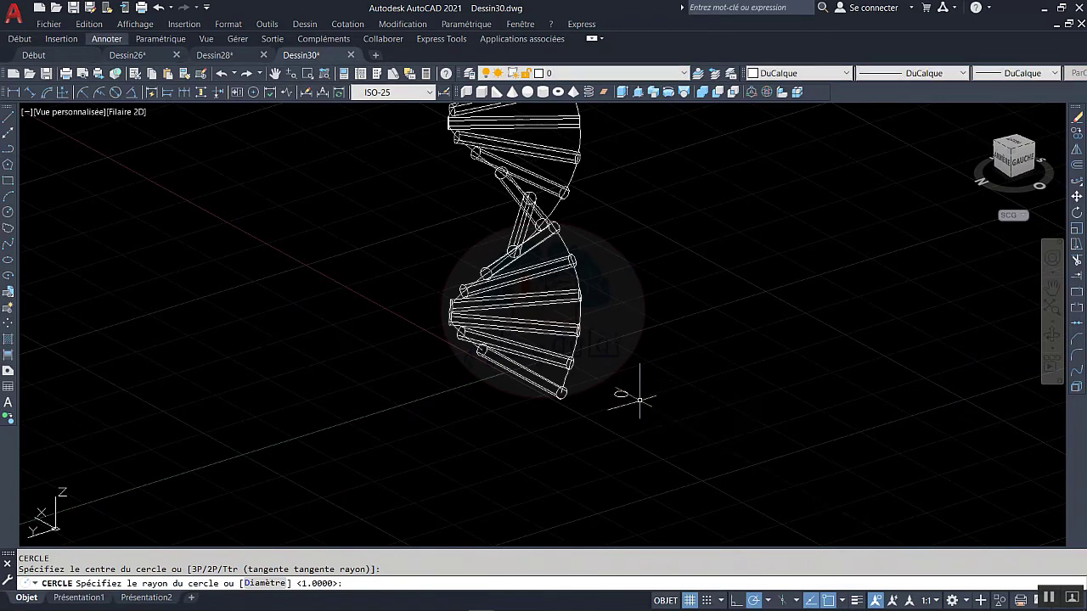
{"action": "key", "text": "Return"}
Step: Copy the small circle to create a second profile beside it
{"action": "left_click", "coordinate": [650, 374]}
{"action": "left_click", "coordinate": [598, 430]}
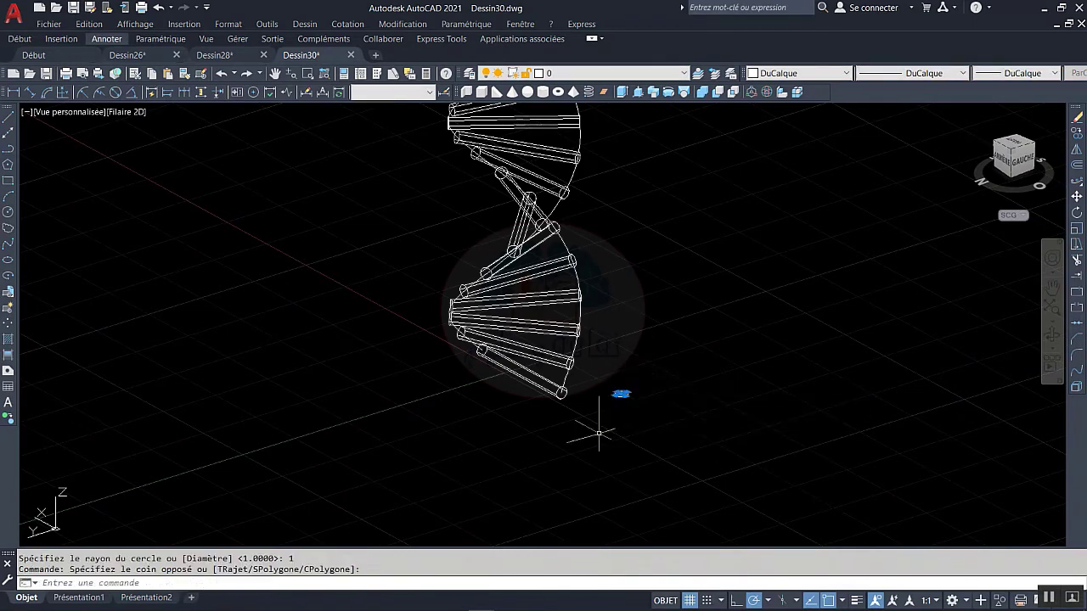
{"action": "right_click", "coordinate": [600, 434]}
{"action": "left_click", "coordinate": [654, 225]}
{"action": "left_click", "coordinate": [636, 335]}
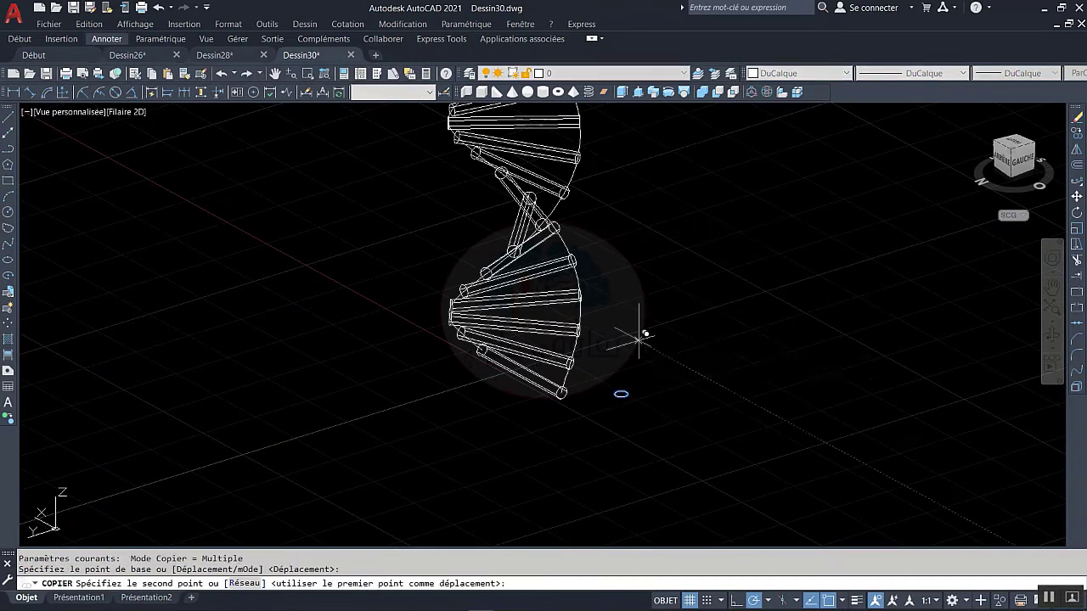
{"action": "left_click", "coordinate": [677, 341]}
{"action": "key", "text": "Return"}
Step: Sweep the two circles along the spline strand and the helix into tubes
{"action": "left_click", "coordinate": [630, 384]}
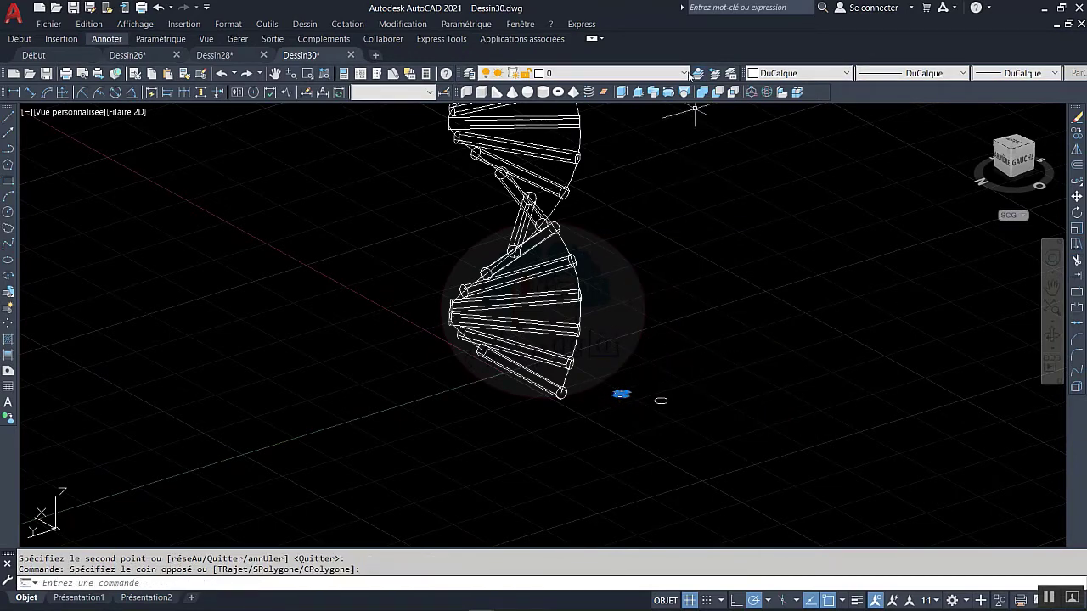
{"action": "left_click", "coordinate": [651, 95]}
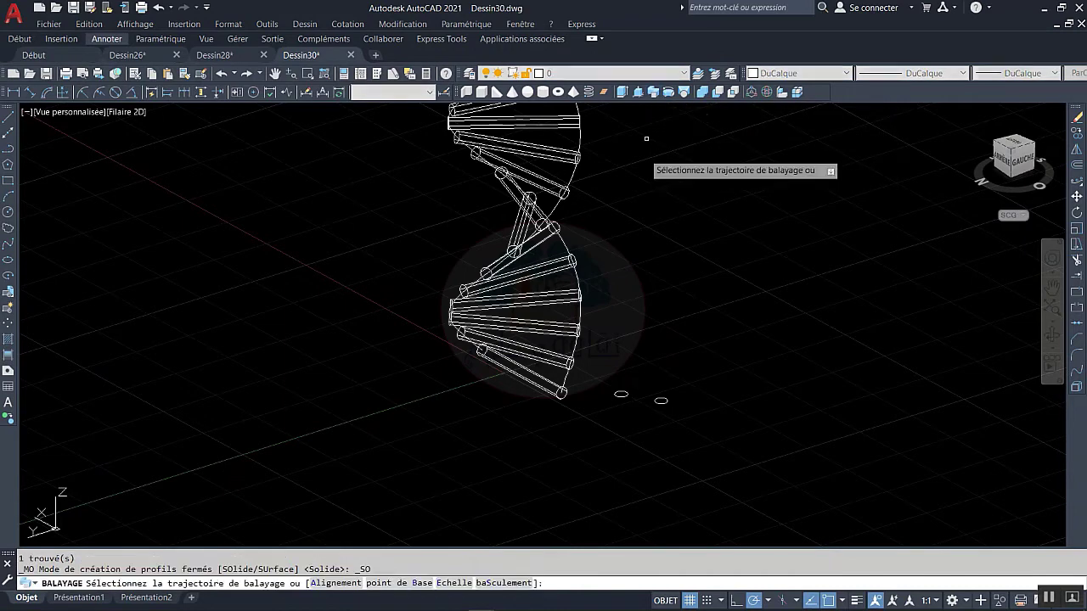
{"action": "left_click", "coordinate": [579, 276]}
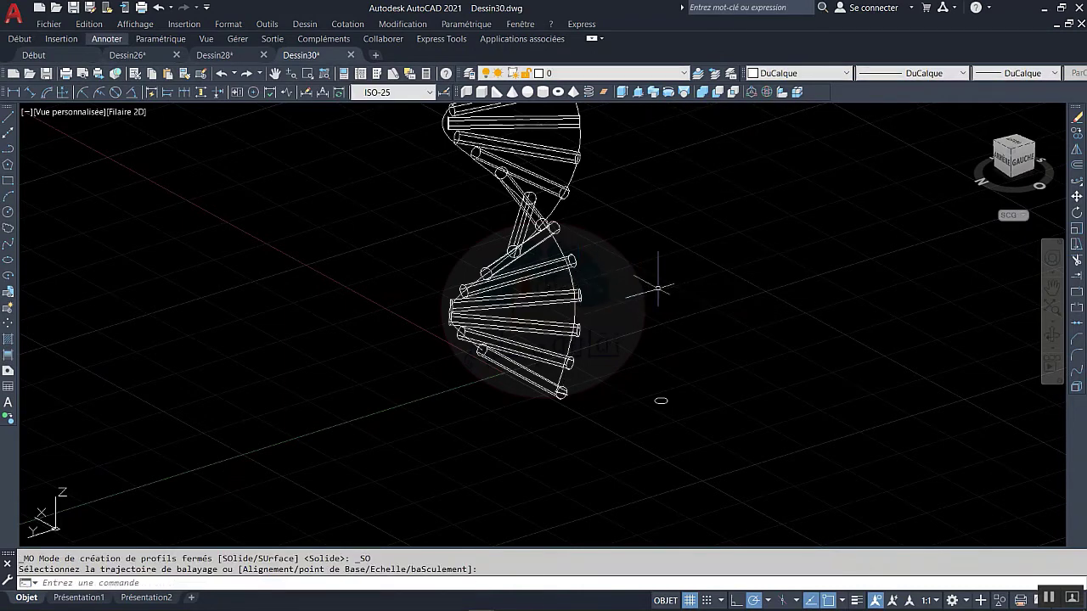
{"action": "left_click", "coordinate": [705, 396]}
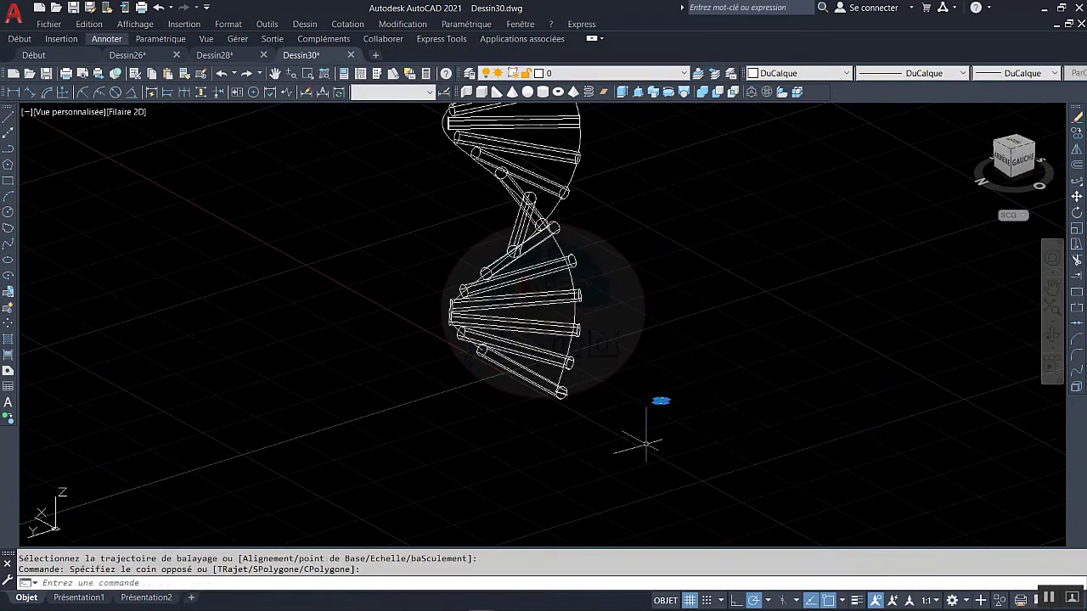
{"action": "left_click", "coordinate": [652, 93]}
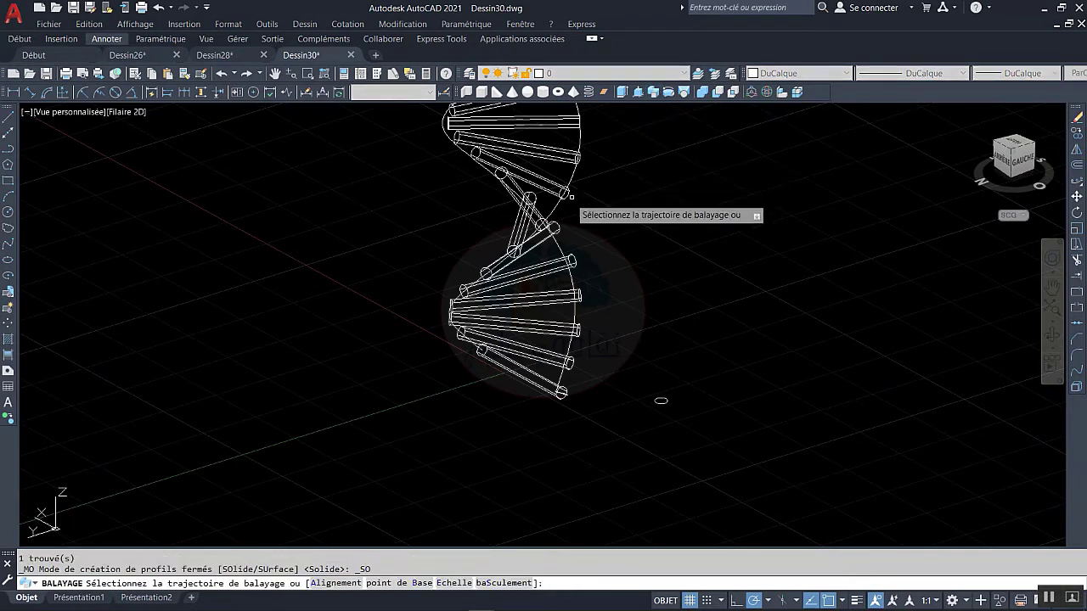
{"action": "left_click", "coordinate": [553, 226]}
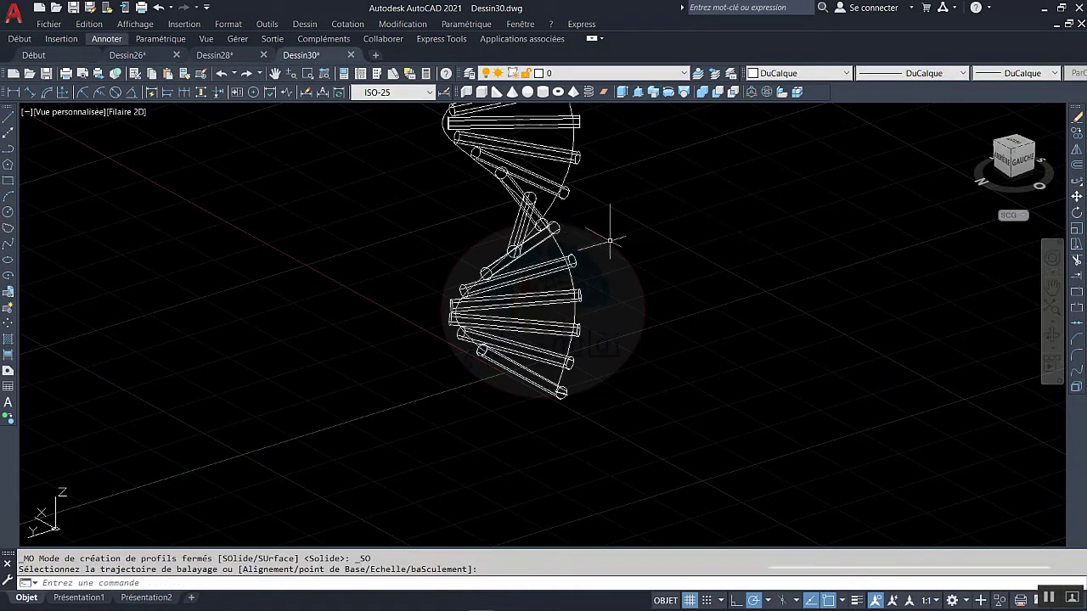
{"action": "left_click", "coordinate": [137, 112]}
Step: Switch to the Conceptuel visual style and dismiss the performance tip
{"action": "left_click", "coordinate": [151, 156]}
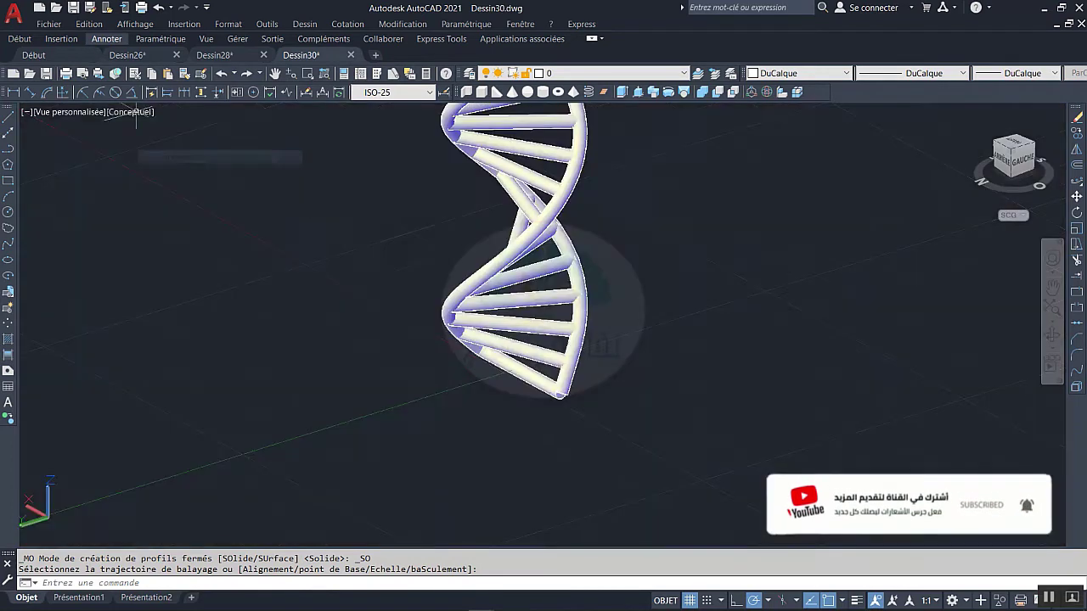
{"action": "mouse_move", "coordinate": [470, 274]}
{"action": "middle_mouse_down", "text": "shift"}
{"action": "mouse_move", "coordinate": [545, 381]}
{"action": "mouse_move", "coordinate": [570, 333]}
{"action": "middle_mouse_up", "text": "shift"}
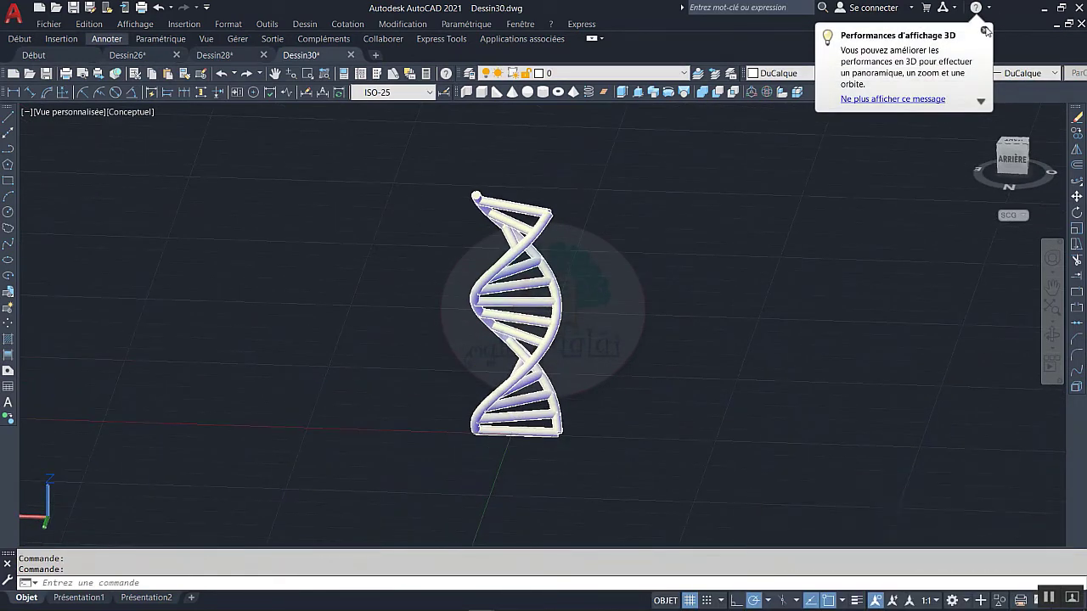
{"action": "left_click", "coordinate": [985, 30]}
Step: Set layer 0's colour to blue in the Layer Properties Manager
{"action": "left_click", "coordinate": [469, 74]}
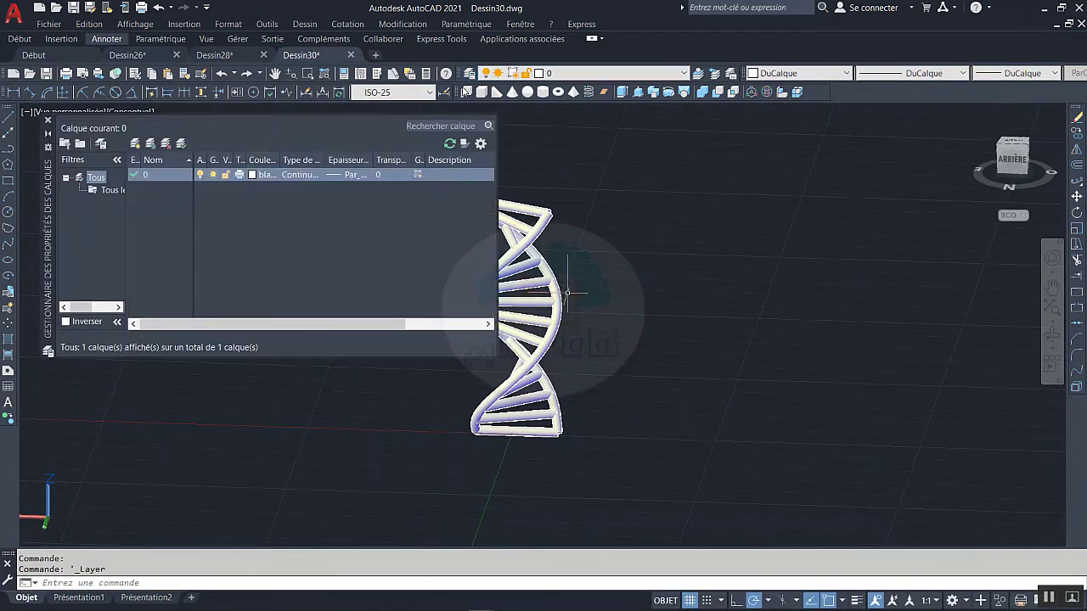
{"action": "left_click", "coordinate": [252, 175]}
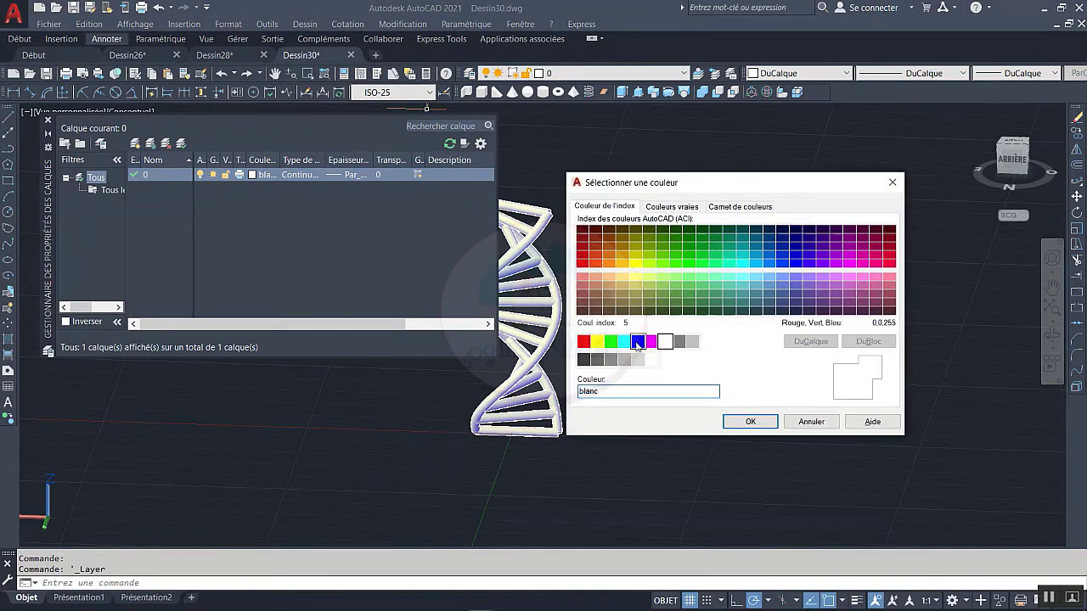
{"action": "left_click", "coordinate": [638, 342]}
{"action": "left_click", "coordinate": [747, 422]}
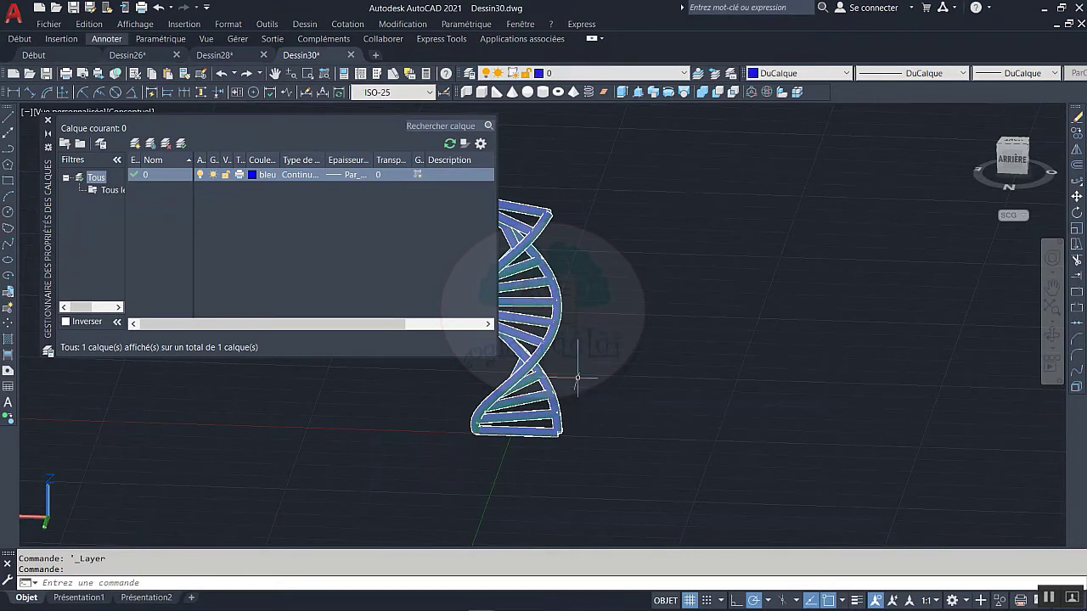
{"action": "middle_click_drag", "start_coordinate": [577, 378], "coordinate": [662, 406]}
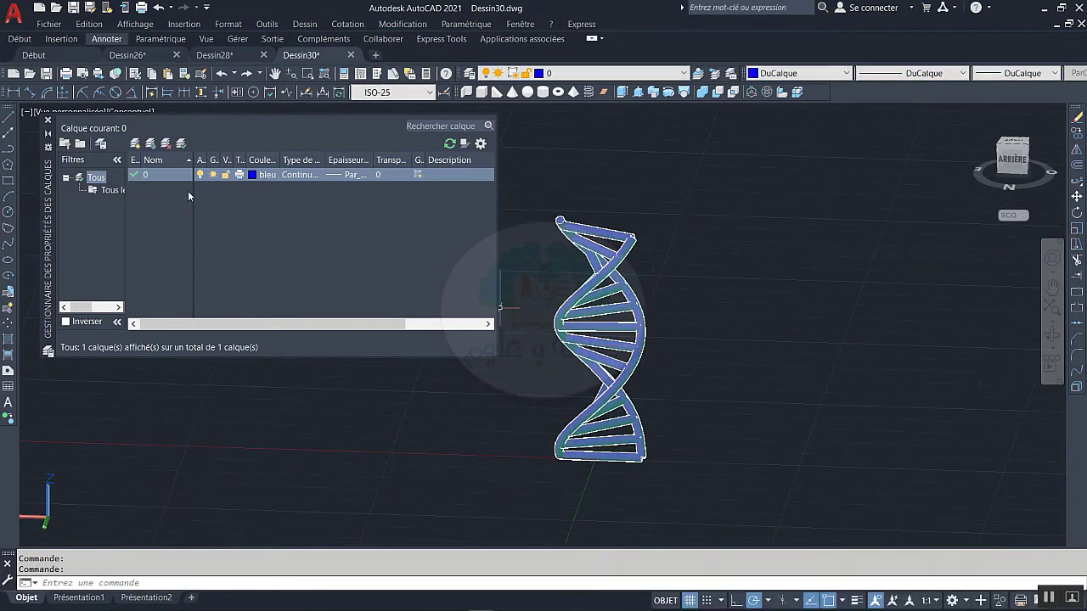
Step: Add layers Calque1 in green and Calque2 in red
{"action": "left_click", "coordinate": [157, 174]}
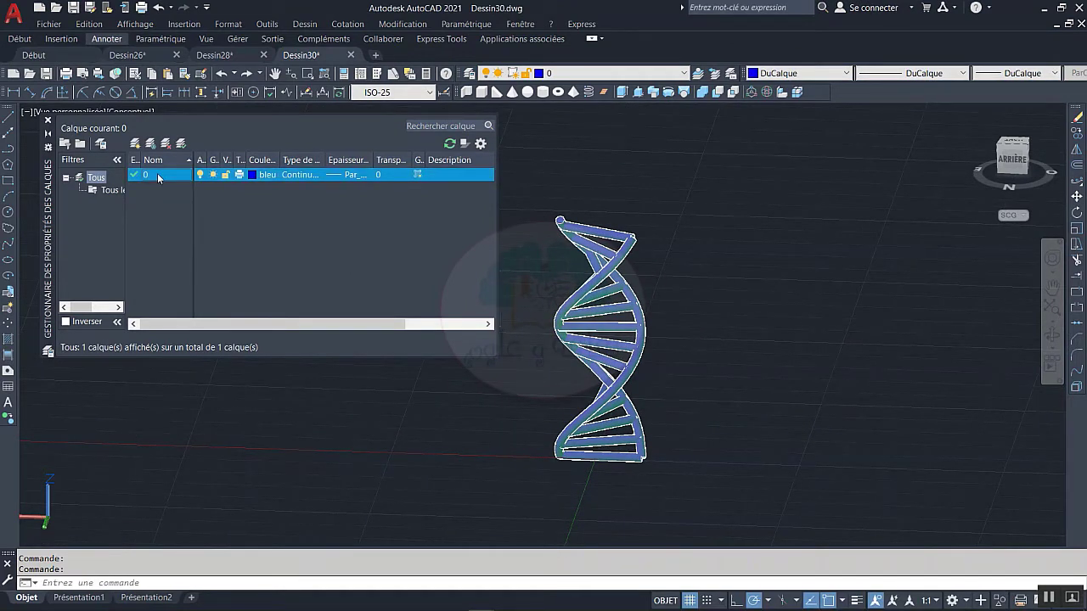
{"action": "key", "text": "alt+n"}
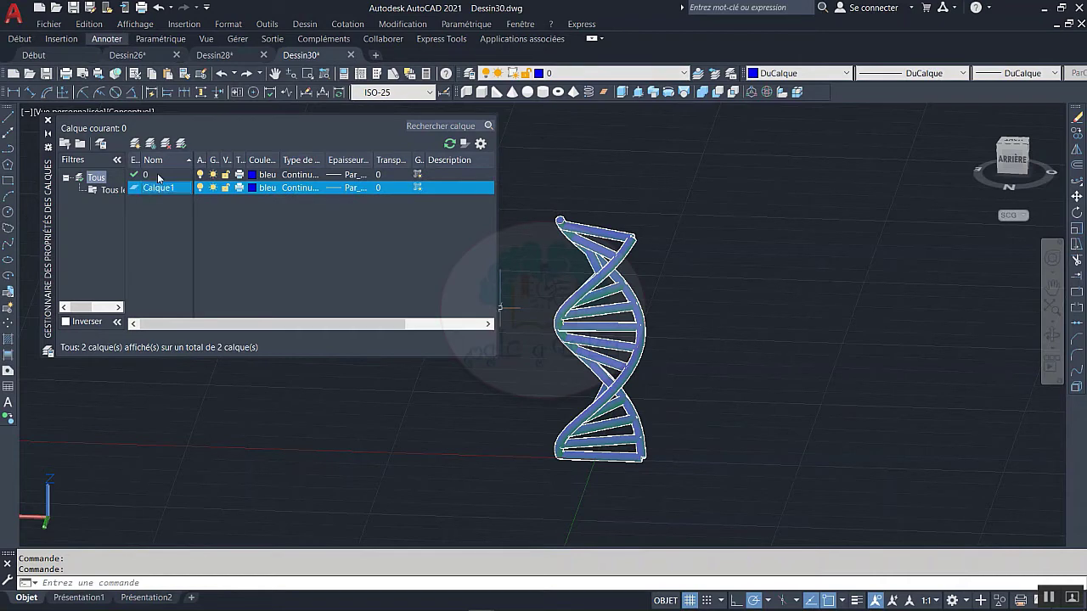
{"action": "key", "text": "alt+n"}
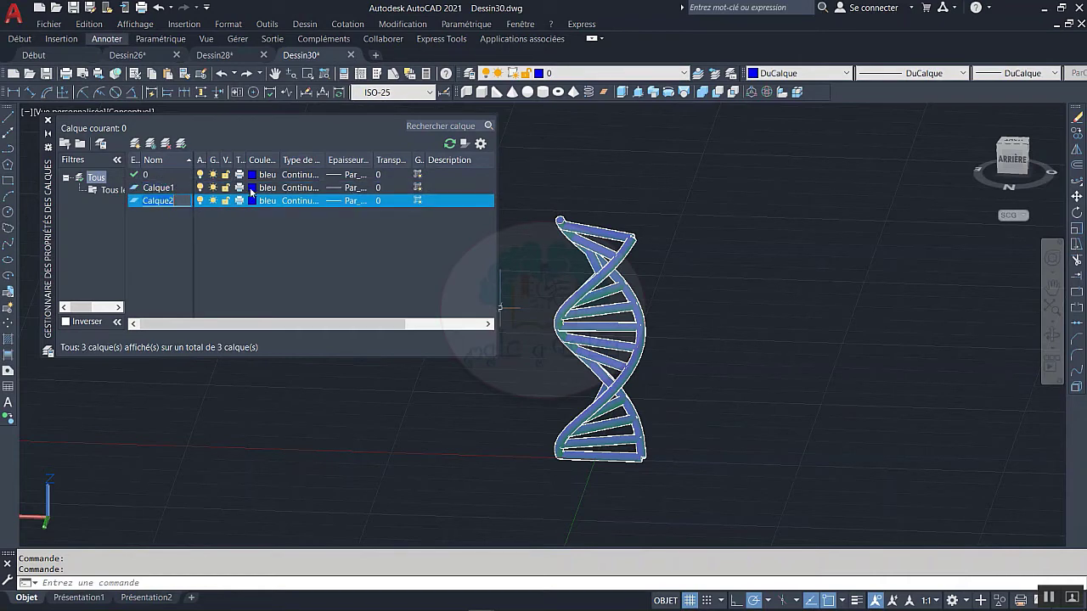
{"action": "left_click", "coordinate": [250, 188]}
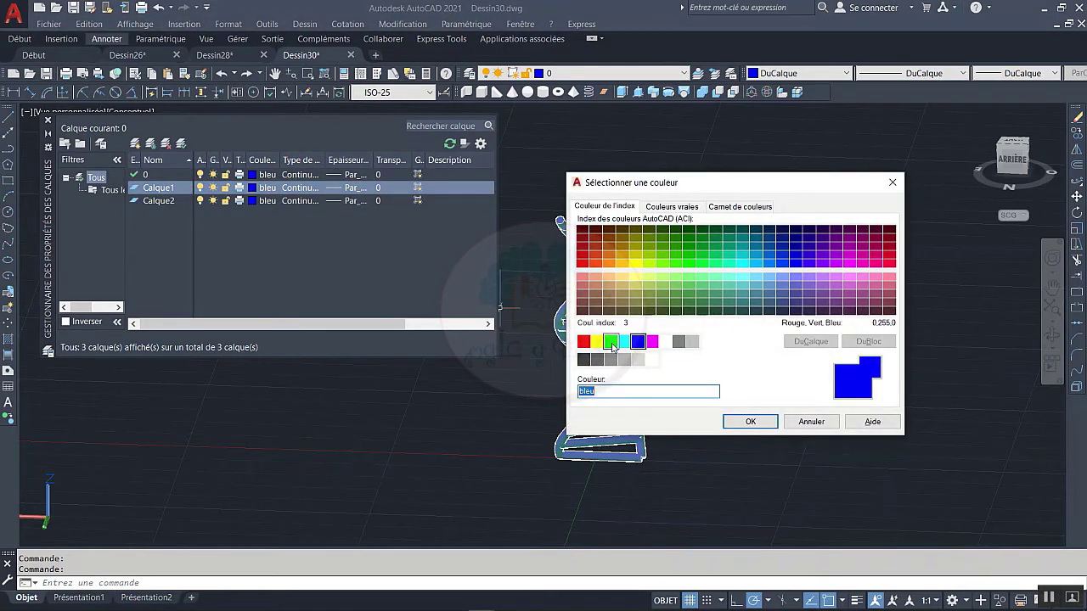
{"action": "left_click", "coordinate": [611, 343]}
{"action": "left_click", "coordinate": [747, 422]}
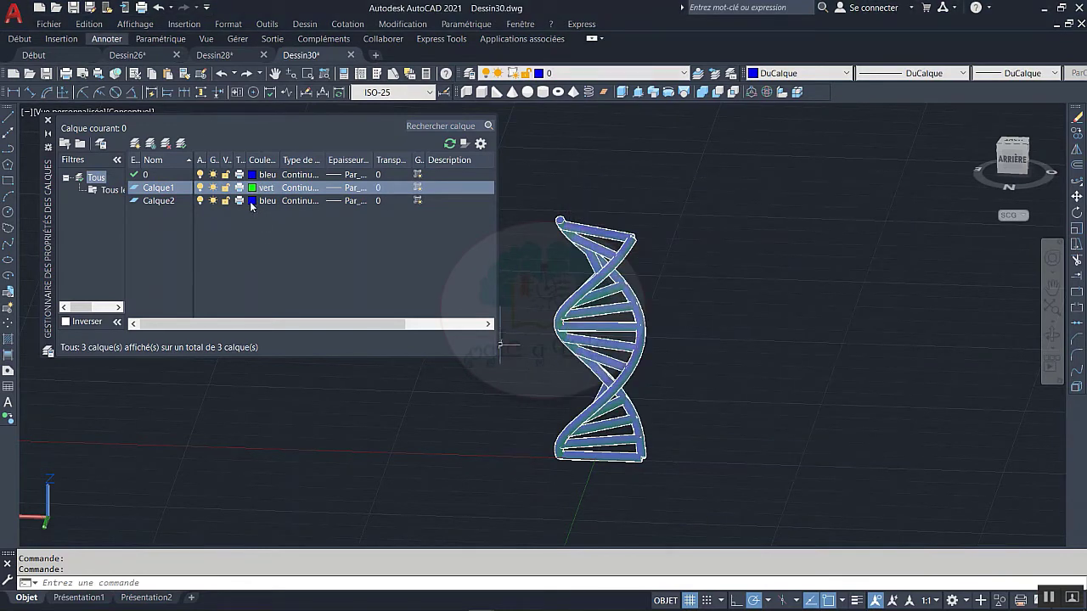
{"action": "left_click", "coordinate": [250, 201]}
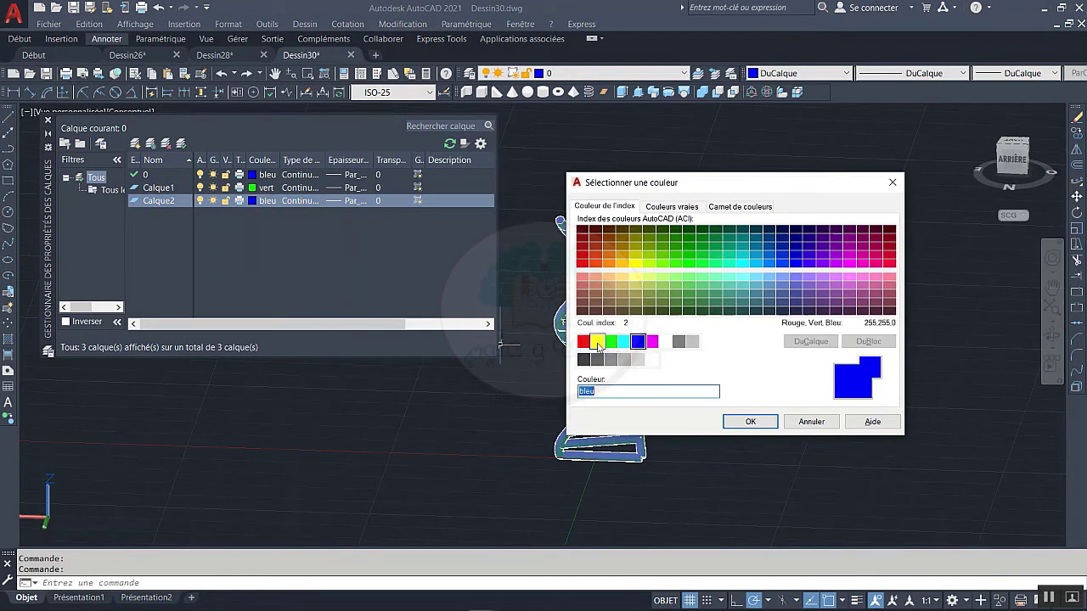
{"action": "left_click", "coordinate": [582, 341]}
{"action": "left_click", "coordinate": [750, 422]}
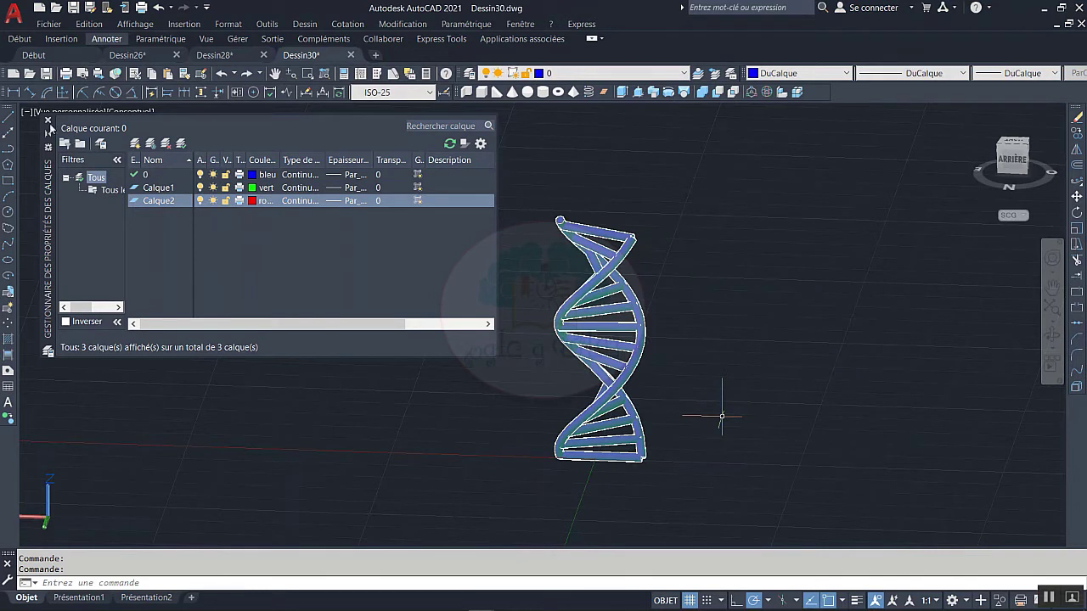
{"action": "left_click", "coordinate": [48, 122]}
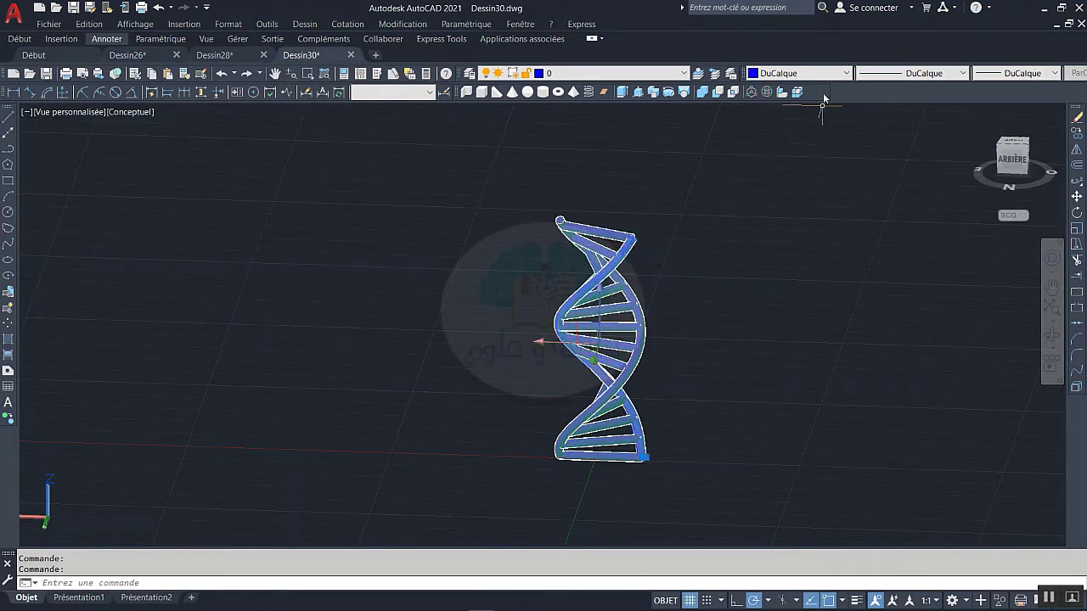
Step: Put one strand on Calque2 (red) and the other on Calque1 (green)
{"action": "left_click", "coordinate": [685, 75]}
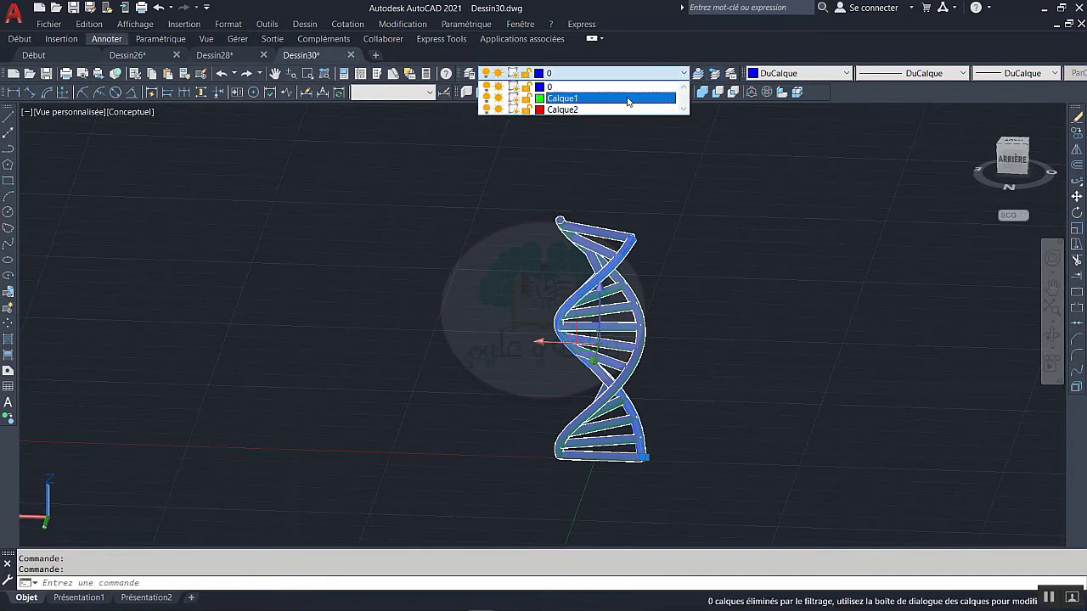
{"action": "left_click", "coordinate": [592, 110]}
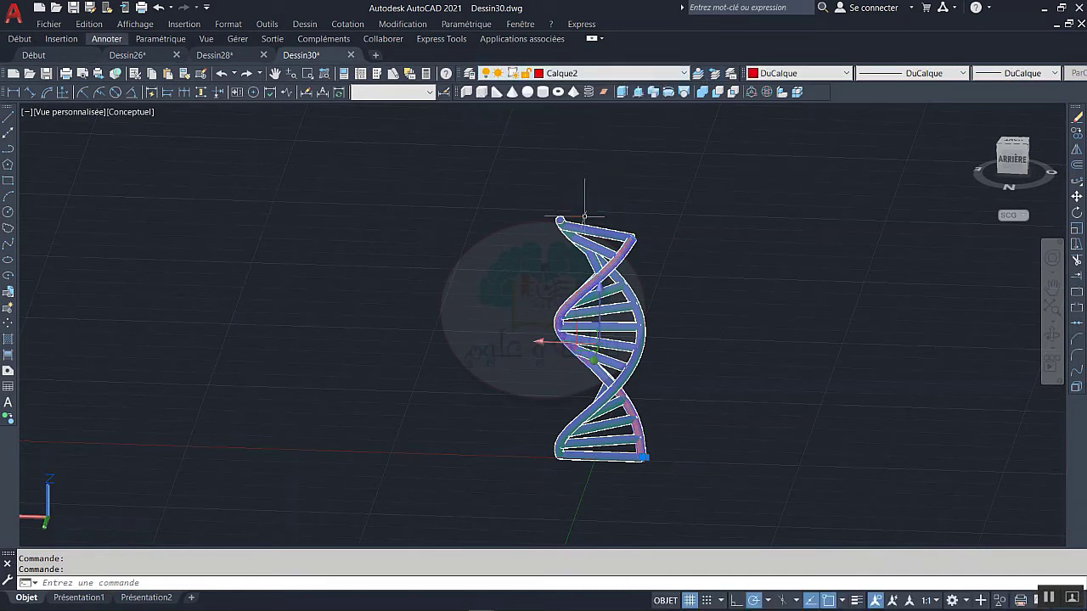
{"action": "key", "text": "Escape"}
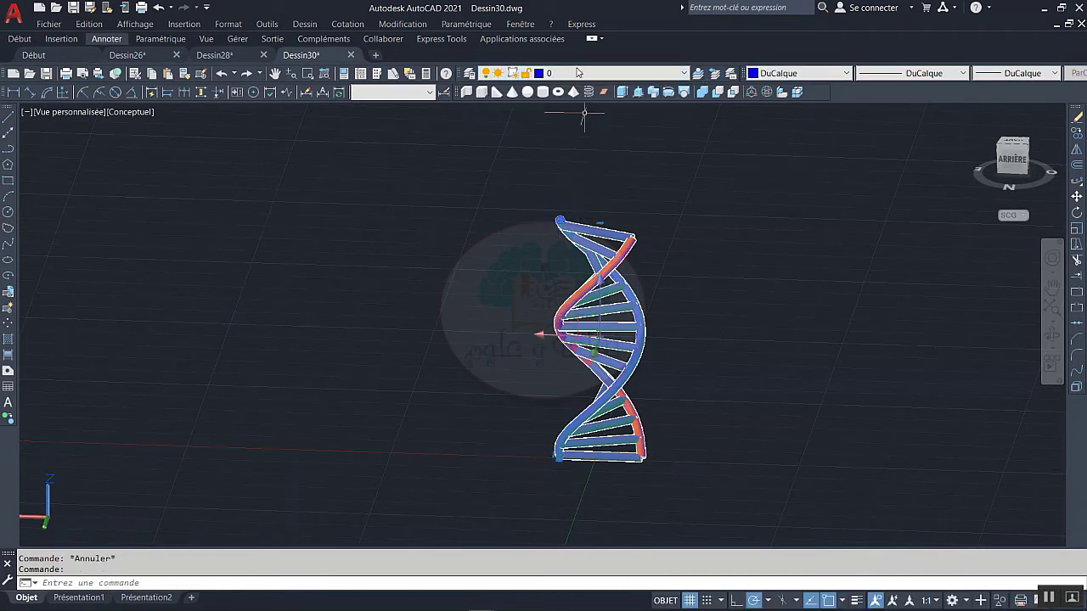
{"action": "left_click", "coordinate": [568, 76]}
{"action": "left_click", "coordinate": [562, 95]}
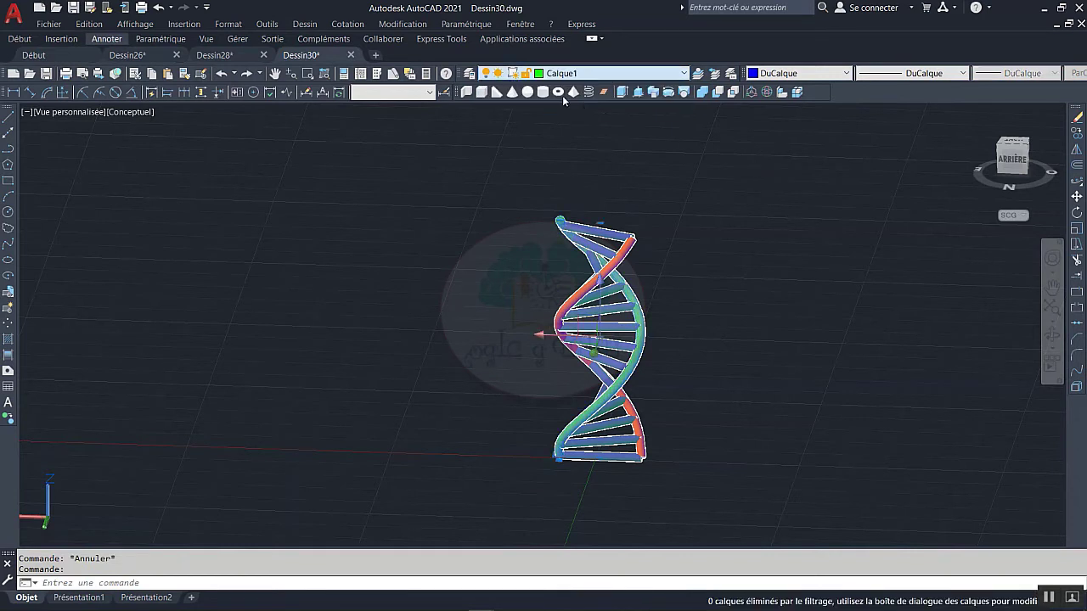
{"action": "key", "text": "Escape"}
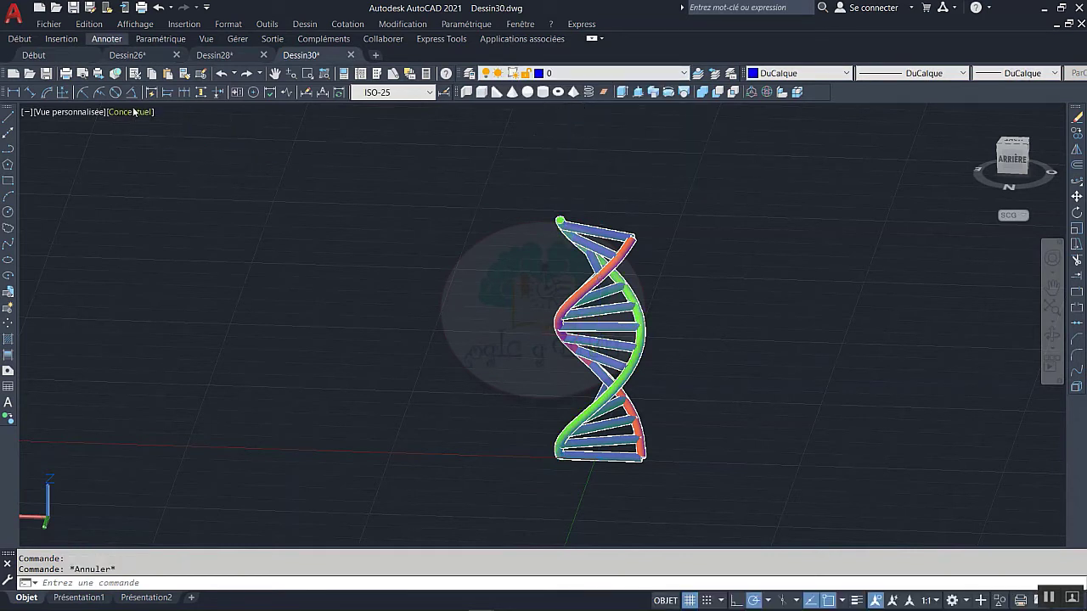
{"action": "left_click", "coordinate": [123, 115]}
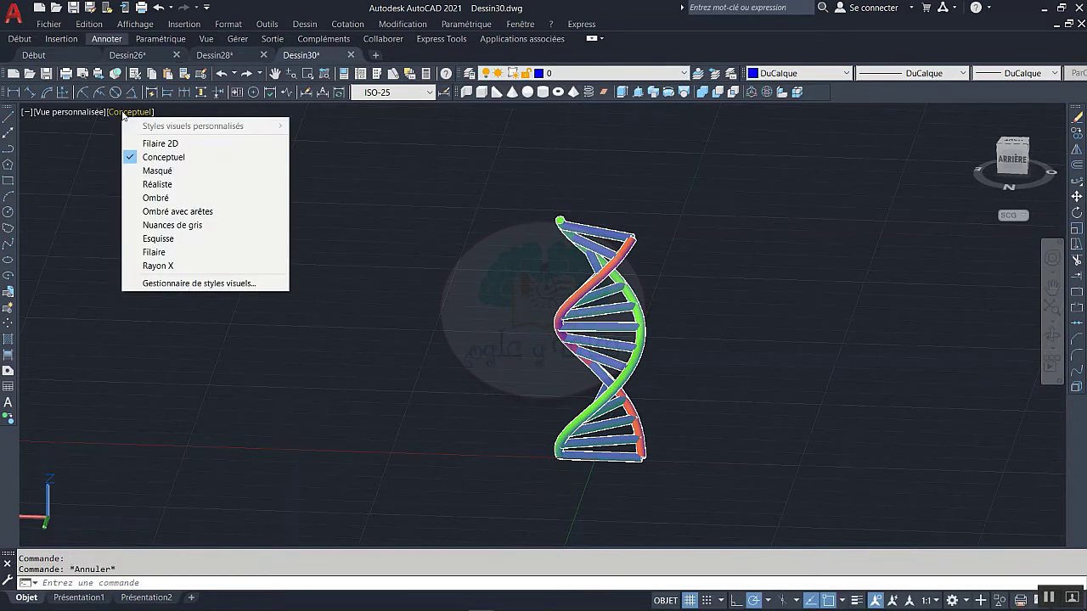
Step: Switch the viewport to the Réaliste visual style to shade the red, green and blue helix
{"action": "left_click", "coordinate": [146, 185]}
{"action": "scroll", "coordinate": [650, 391], "scroll_direction": "up", "scroll_amount": 2}
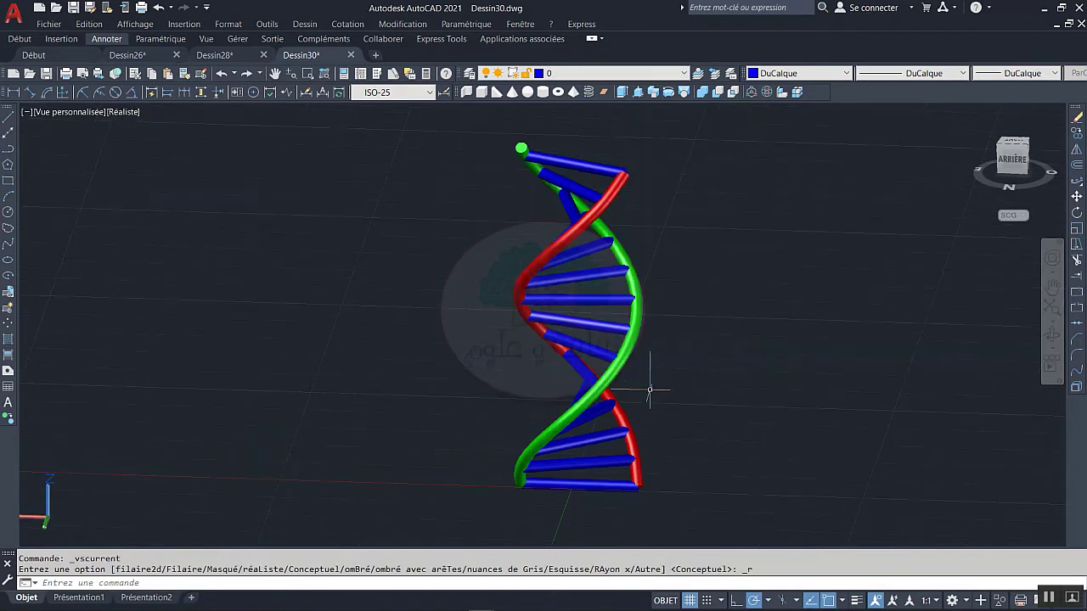
{"action": "mouse_move", "coordinate": [627, 365]}
{"action": "middle_mouse_down", "text": "shift"}
{"action": "mouse_move", "coordinate": [497, 408]}
{"action": "mouse_move", "coordinate": [415, 414]}
{"action": "mouse_move", "coordinate": [286, 396]}
{"action": "mouse_move", "coordinate": [123, 396]}
{"action": "middle_mouse_up", "text": "shift"}
Step: Zoom and orbit around the shaded DNA helix to inspect it from several angles
{"action": "scroll", "coordinate": [459, 391], "scroll_direction": "down", "scroll_amount": 5}
{"action": "middle_click_drag", "start_coordinate": [459, 387], "coordinate": [160, 371], "text": "shift"}
{"action": "mouse_move", "coordinate": [323, 338]}
{"action": "middle_mouse_down"}
{"action": "mouse_move", "coordinate": [429, 335]}
{"action": "mouse_move", "coordinate": [526, 315]}
{"action": "middle_mouse_up"}
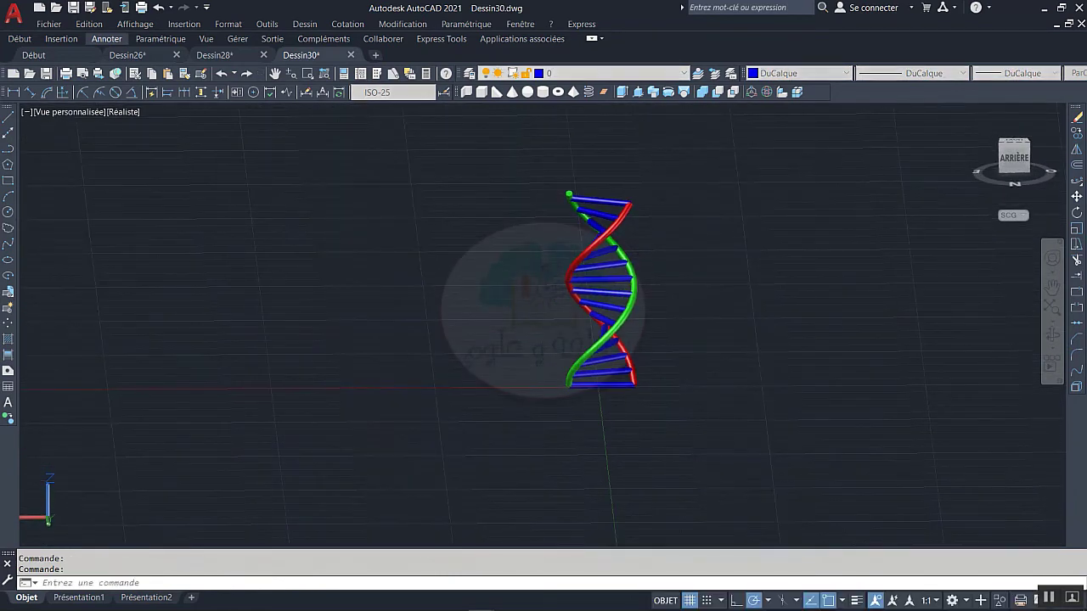
{"action": "scroll", "coordinate": [635, 287], "scroll_direction": "up", "scroll_amount": 2}
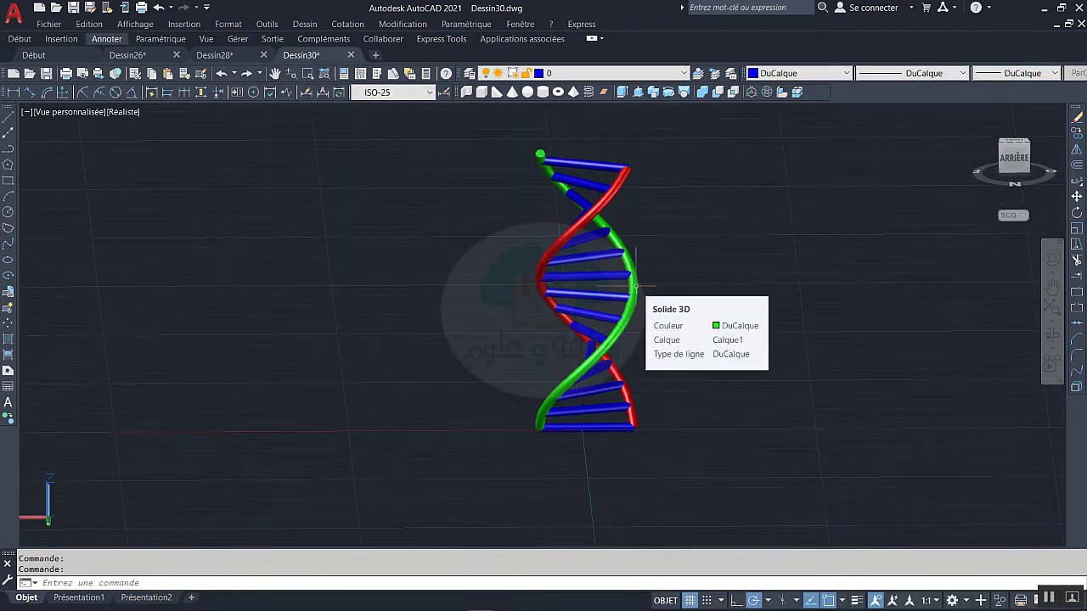
{"action": "mouse_move", "coordinate": [635, 286]}
{"action": "middle_mouse_down", "text": "shift"}
{"action": "mouse_move", "coordinate": [575, 340]}
{"action": "mouse_move", "coordinate": [250, 308]}
{"action": "mouse_move", "coordinate": [119, 311]}
{"action": "middle_mouse_up", "text": "shift"}
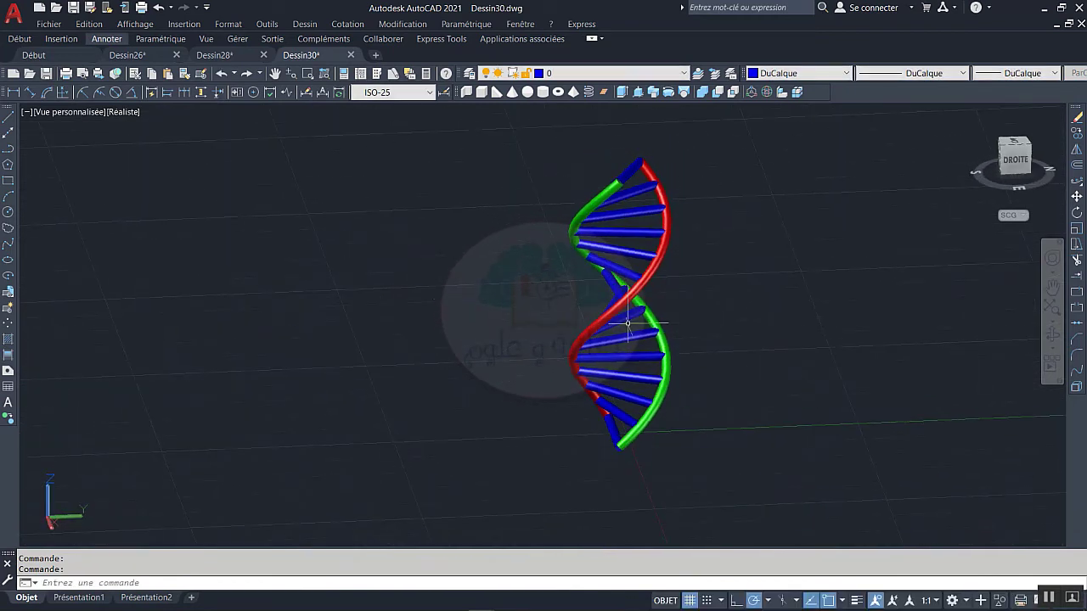
{"action": "mouse_move", "coordinate": [628, 323]}
{"action": "middle_mouse_down", "text": "shift"}
{"action": "mouse_move", "coordinate": [665, 323]}
{"action": "mouse_move", "coordinate": [429, 330]}
{"action": "middle_mouse_up", "text": "shift"}
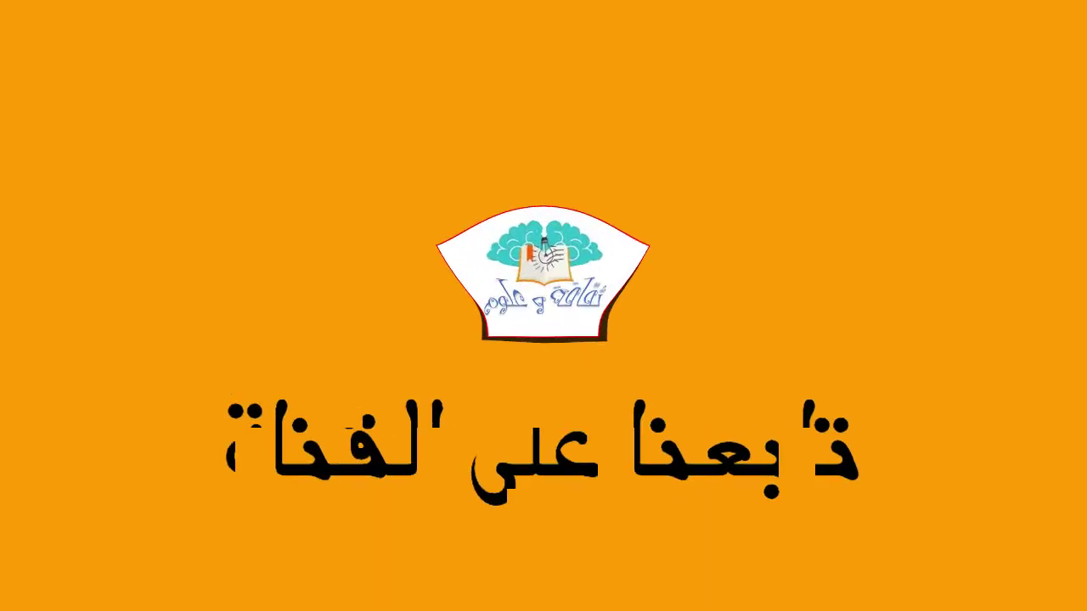